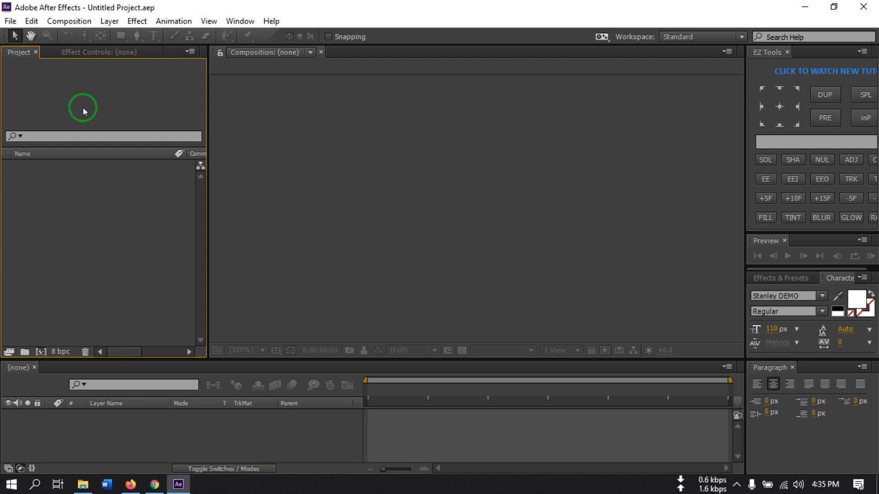
Step: Create a new 1920 x 1080 composition named main at 30 fps, 10 seconds long
click(68, 21)
click(74, 36)
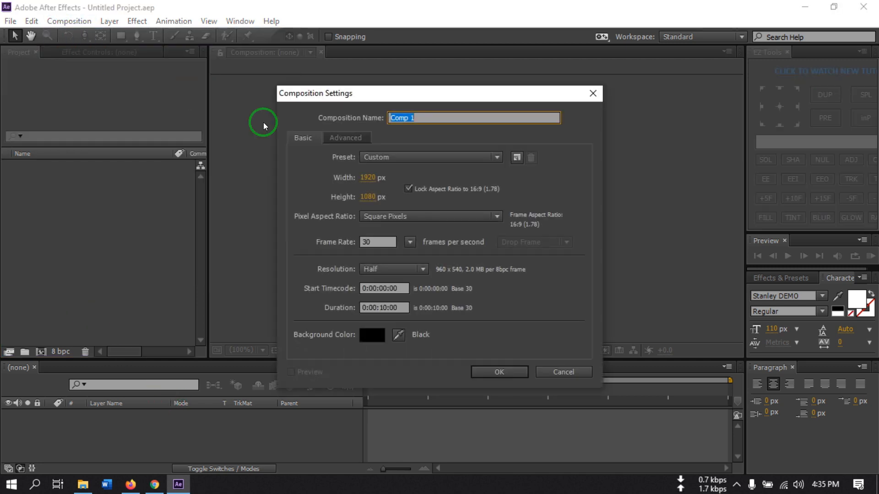
text(main)
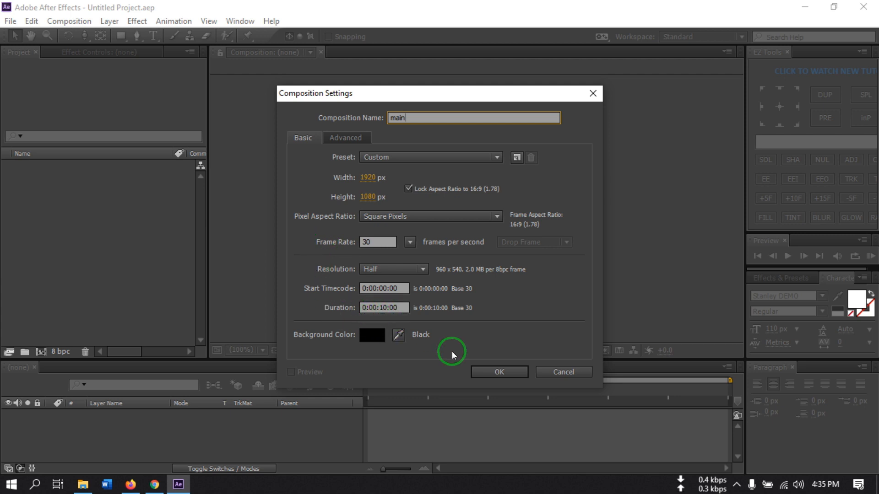
click(499, 371)
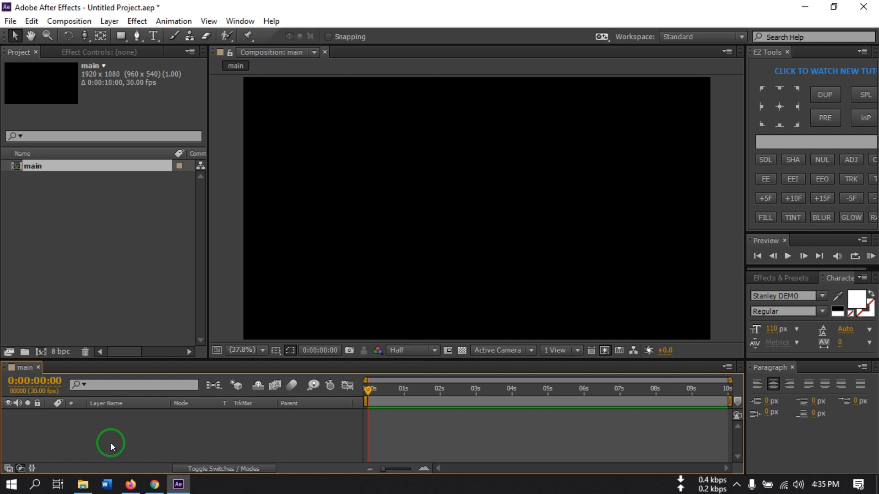
Step: Add a text layer reading TITLE ANIMATION to the main composition
right_click(109, 428)
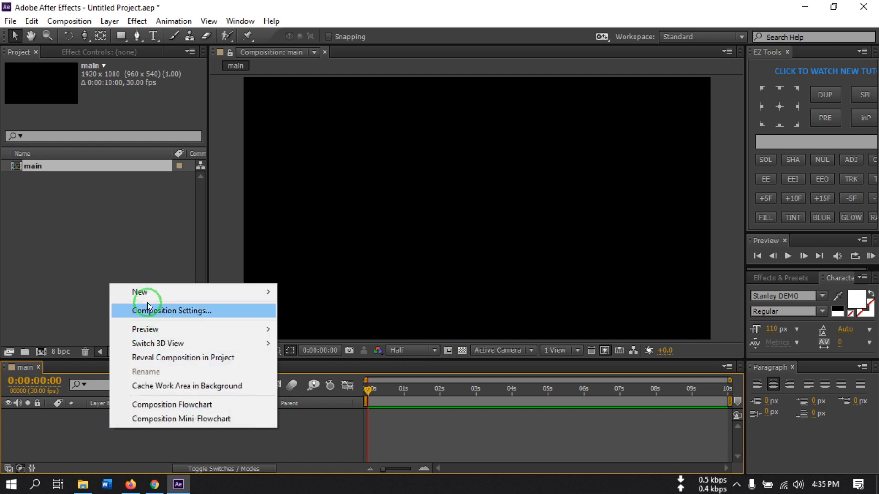
mouse_move(146, 296)
click(325, 309)
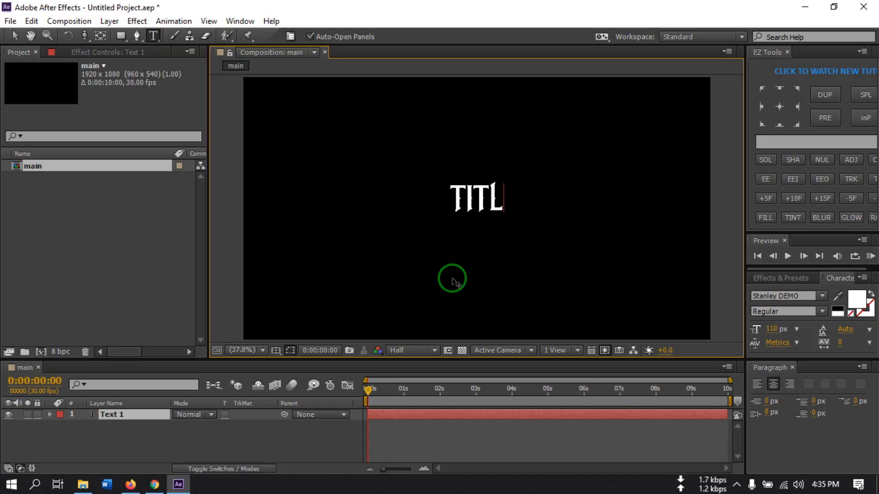
text(E ANIM)
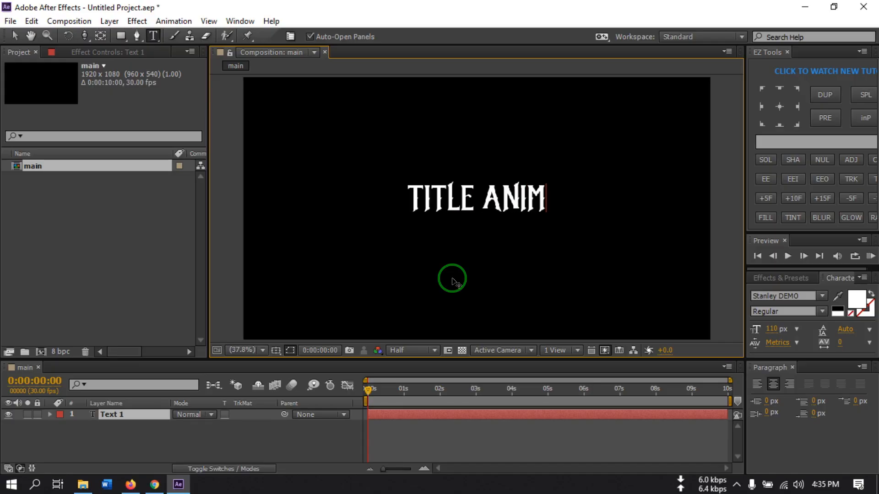
text(ATION)
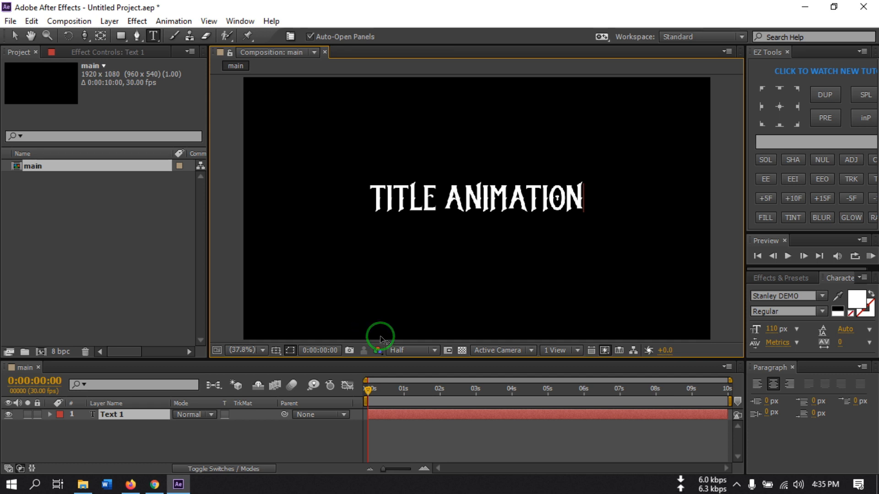
click(192, 444)
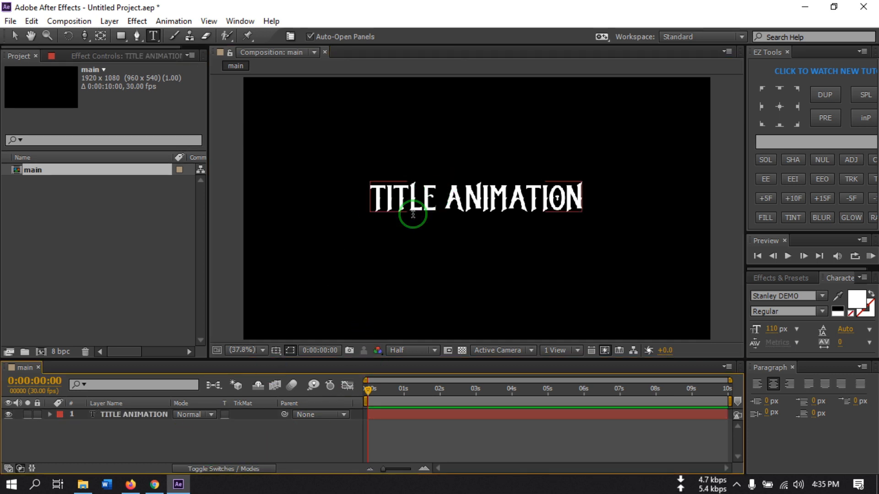
Step: Hide the TITLE ANIMATION text layer in the composition
click(160, 412)
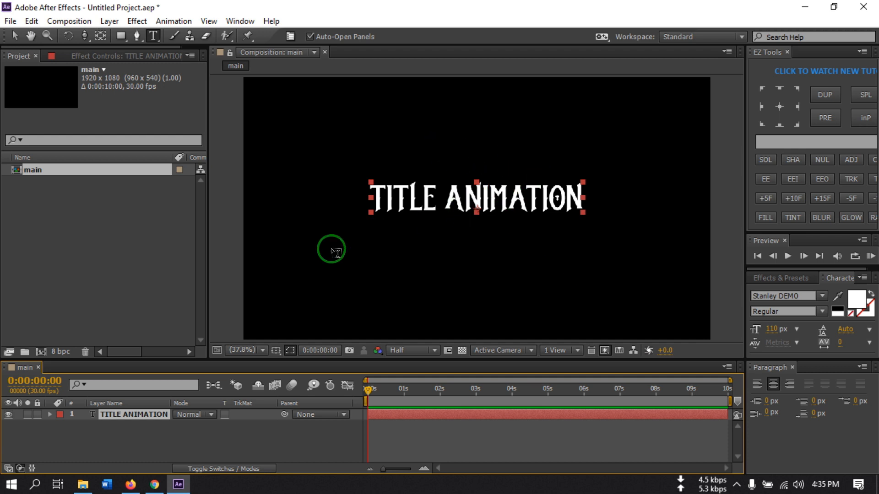
click(128, 441)
click(9, 414)
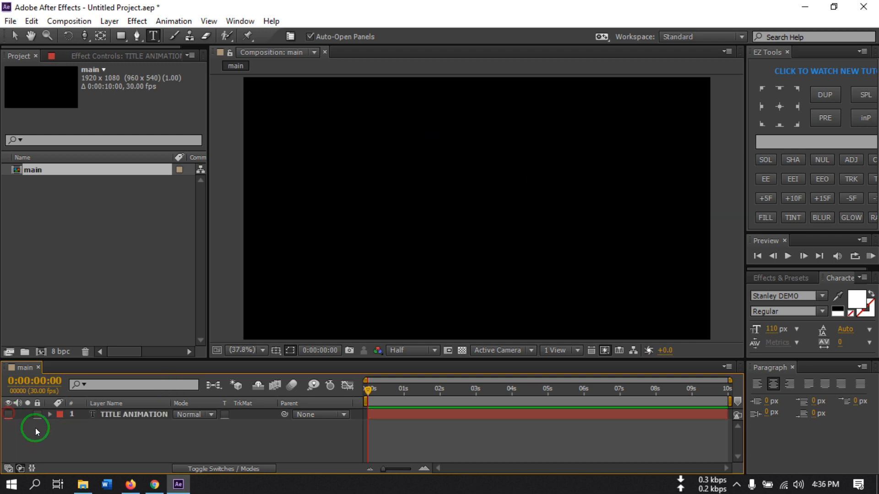
Step: Create a comp-sized black solid layer named E3D
right_click(88, 443)
mouse_move(133, 306)
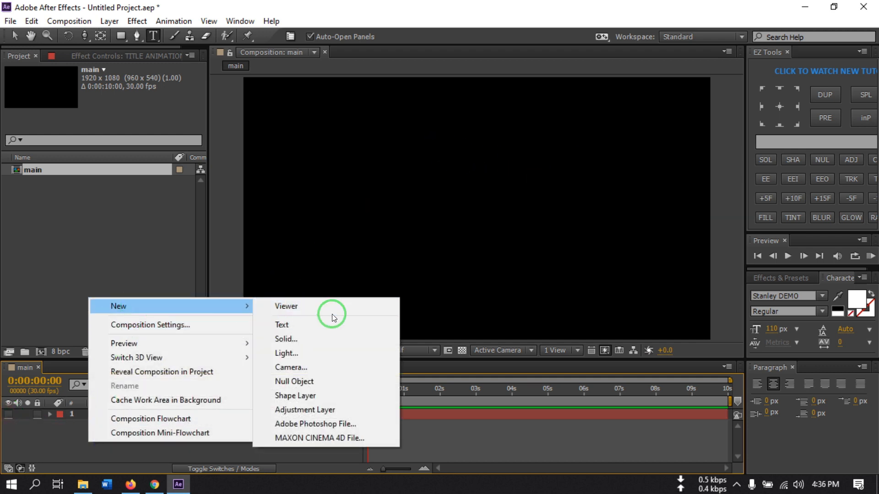
click(309, 342)
text(E)
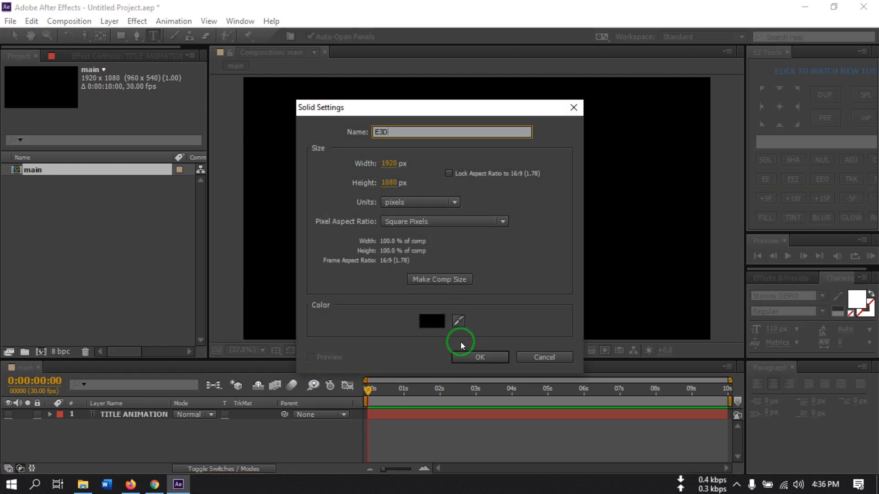
text(3D)
click(471, 353)
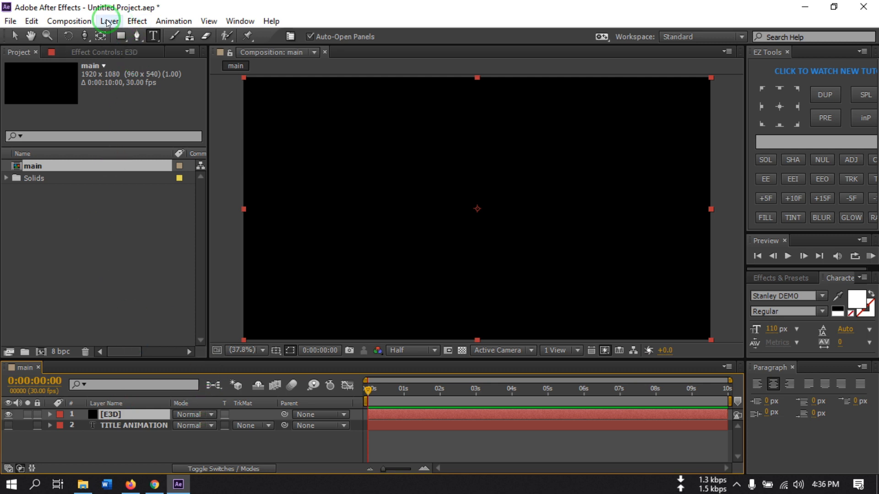
Step: Apply the Video Copilot Element effect to the E3D solid layer
click(137, 21)
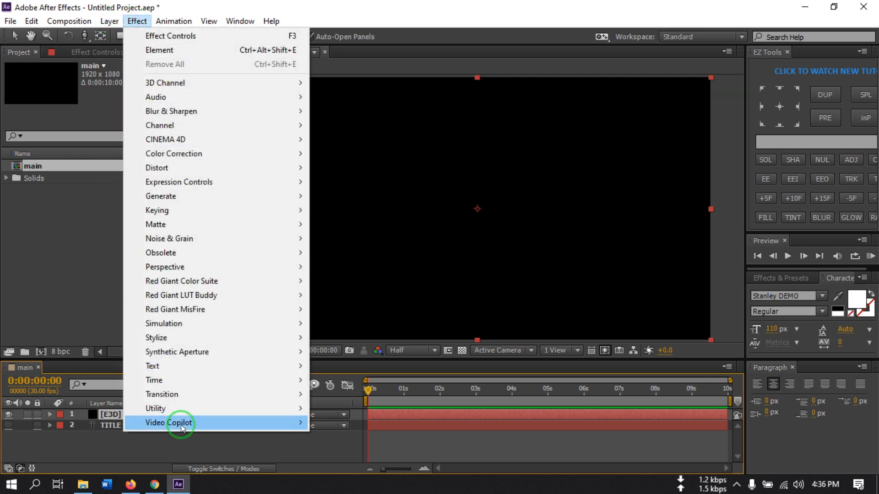
mouse_move(181, 425)
click(352, 422)
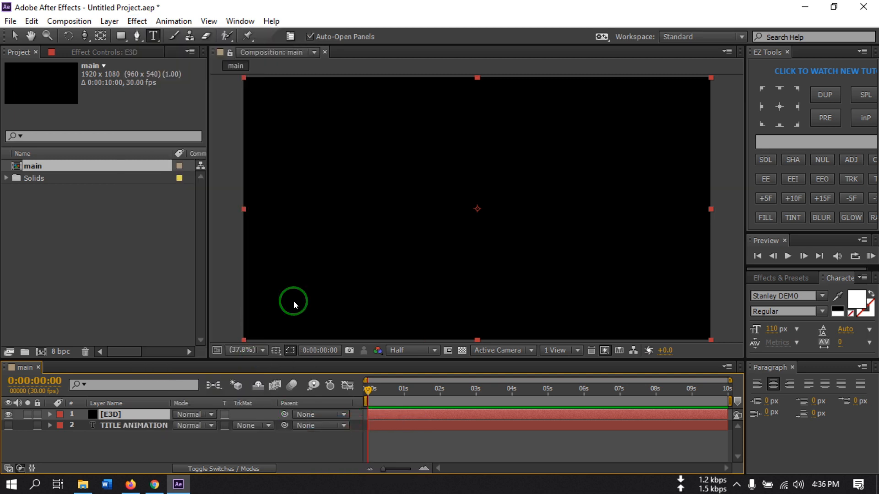
key(v)
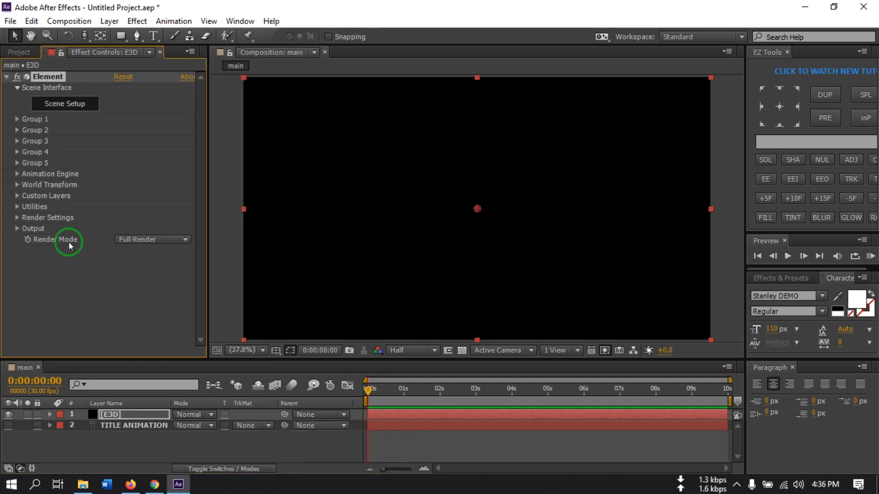
Step: Assign the TITLE ANIMATION layer as Path Layer 1 in Element's custom text and masks settings
click(17, 196)
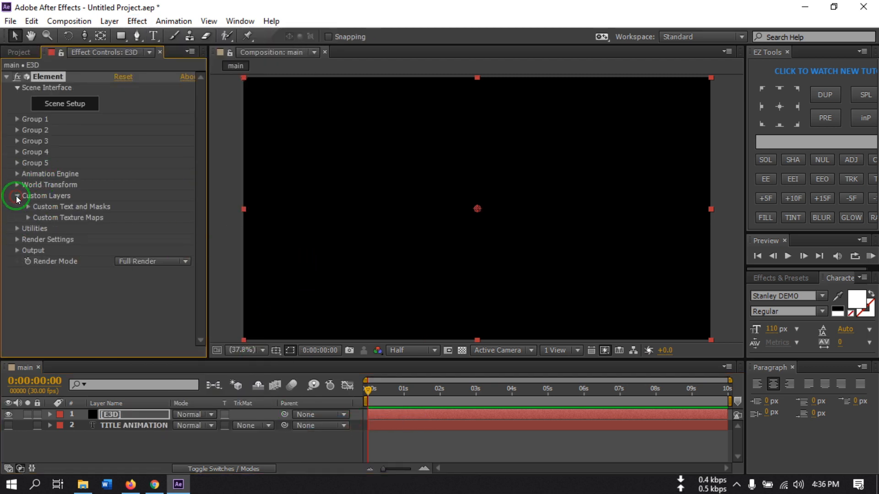
click(25, 205)
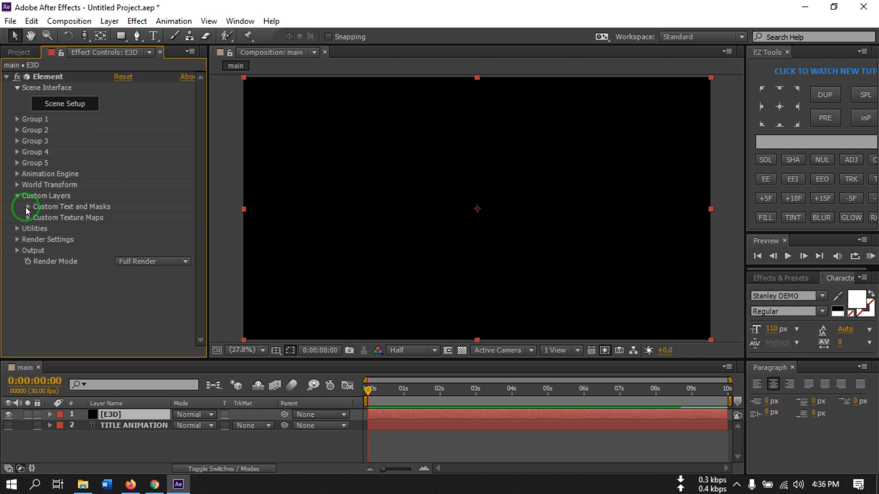
click(28, 207)
click(128, 197)
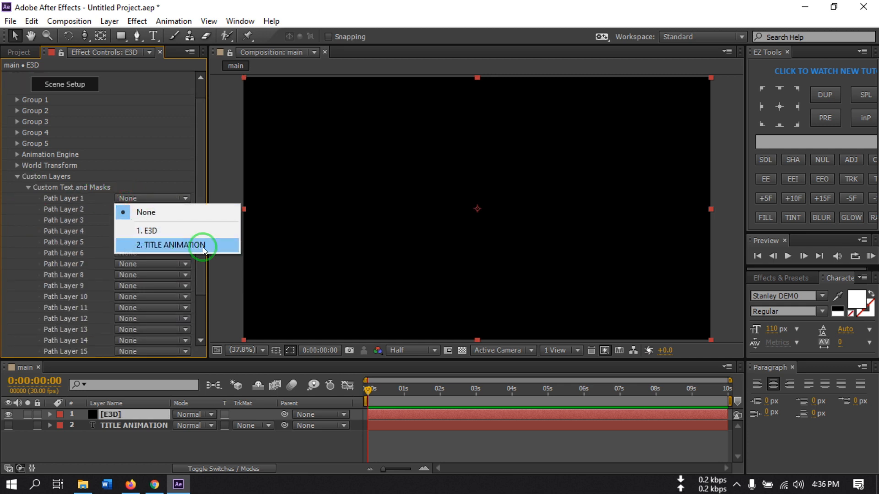
click(175, 246)
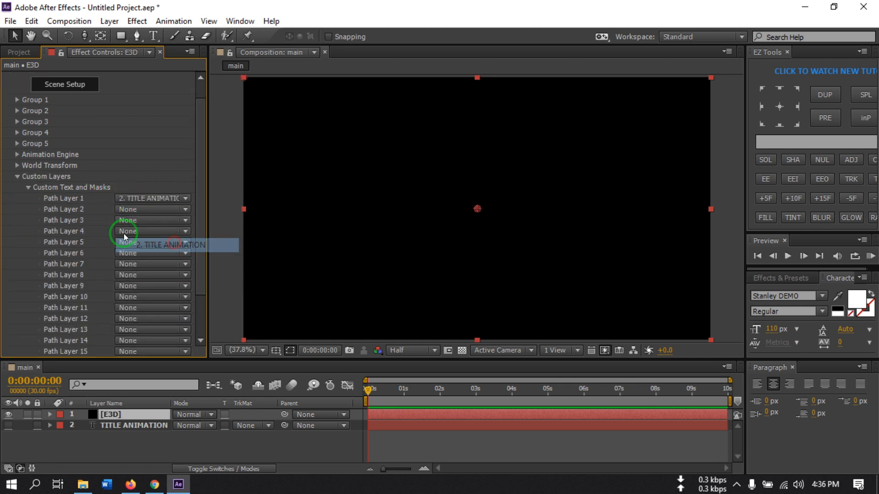
click(17, 177)
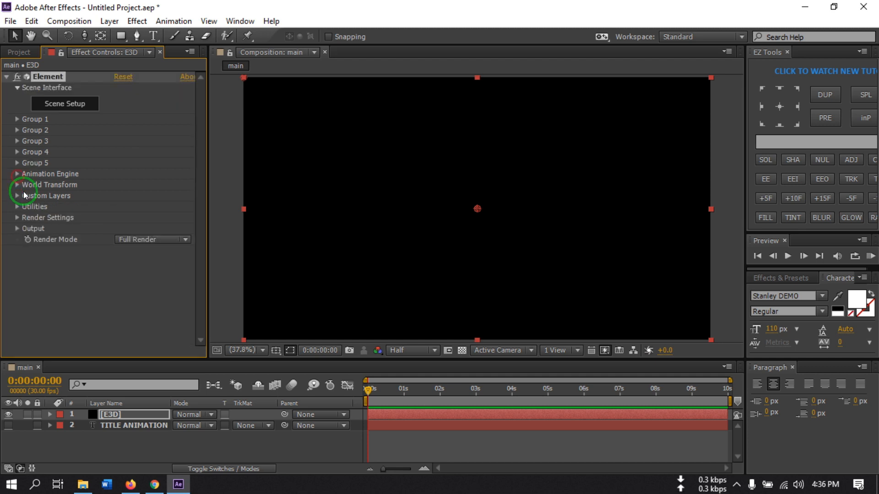
Step: Open Element's Scene Setup and extrude the title text into a 3D model
click(58, 109)
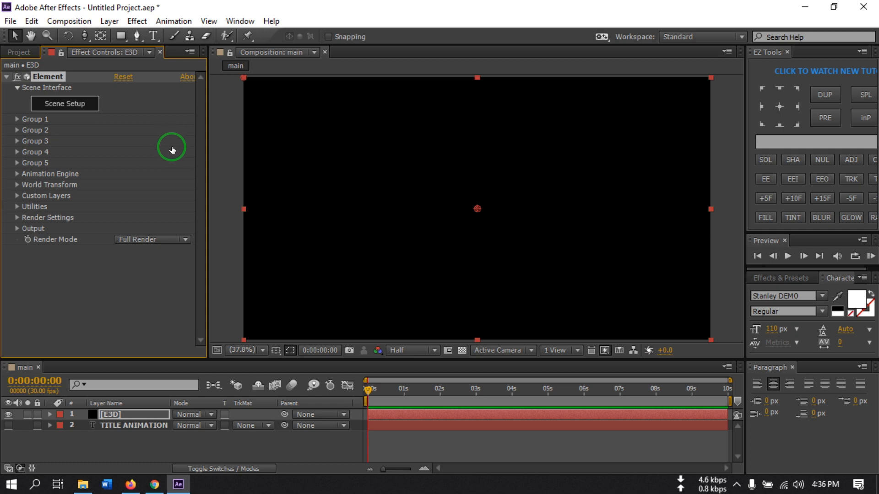
click(64, 103)
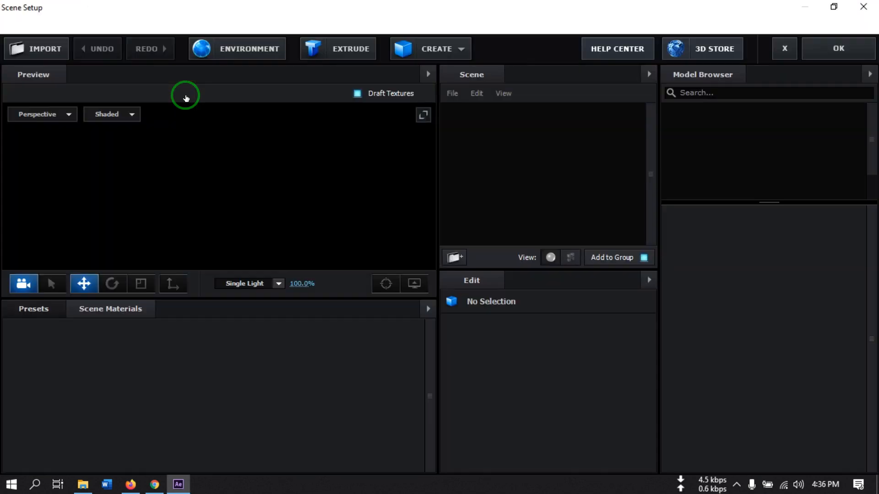
click(331, 49)
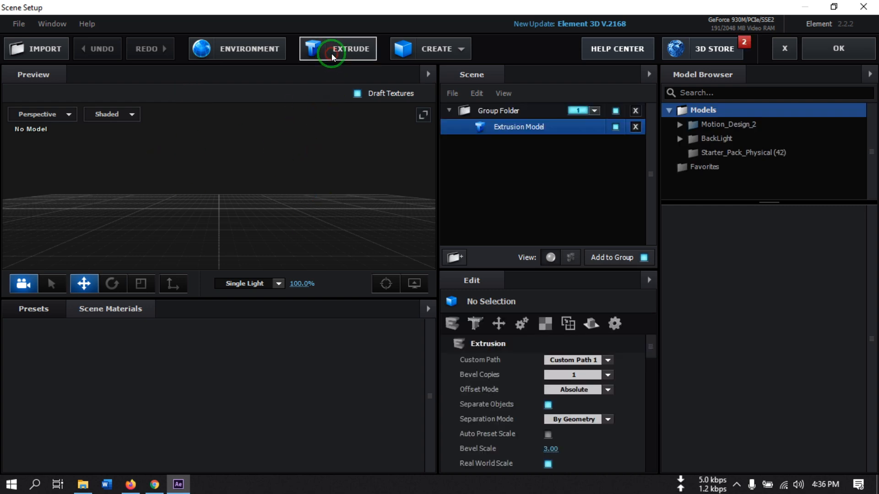
drag(195, 192, 239, 226)
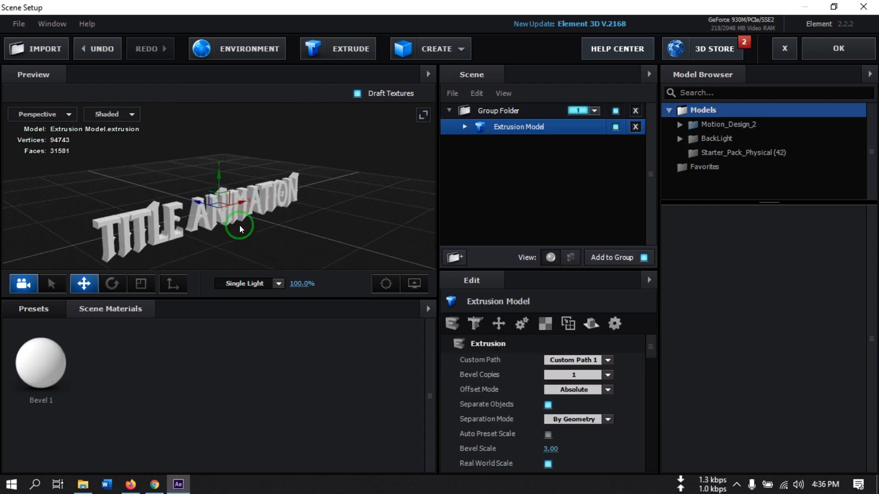
Step: Set the Extrude value of Bevel 1 on the extrusion model to 1.50
click(465, 127)
click(534, 147)
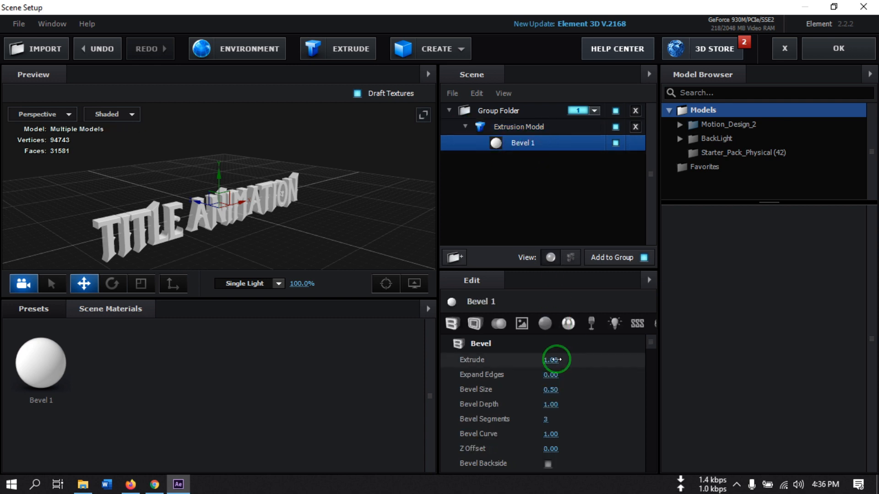
click(552, 360)
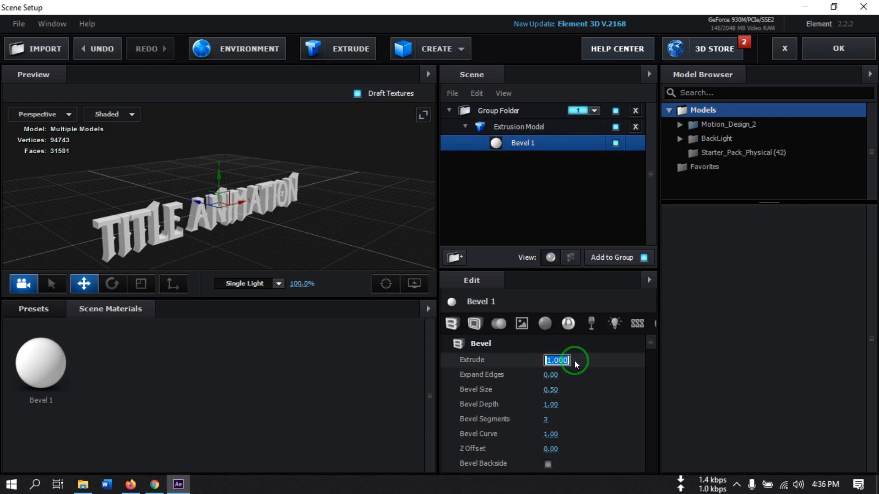
text(1)
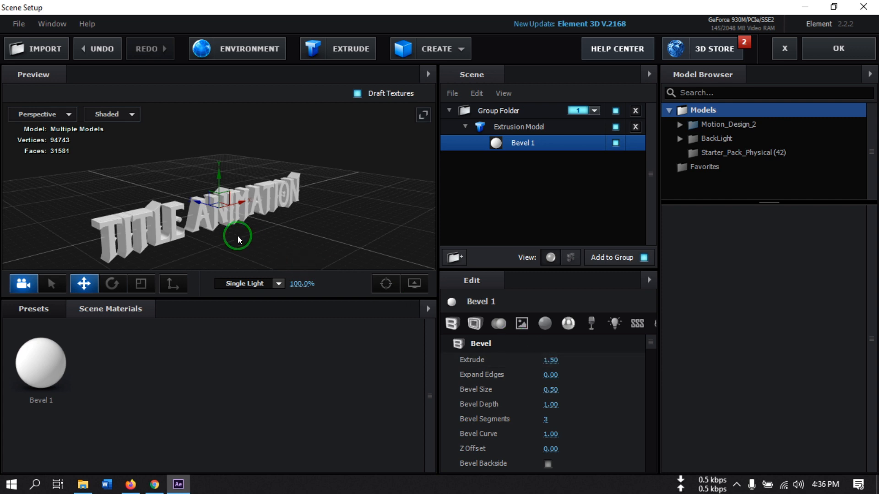
Step: Apply the clean_metal_brushed_clean_02 material from the Pro_Shaders_2 Metal presets to Bevel 1 of the title
drag(236, 237, 257, 253)
click(27, 309)
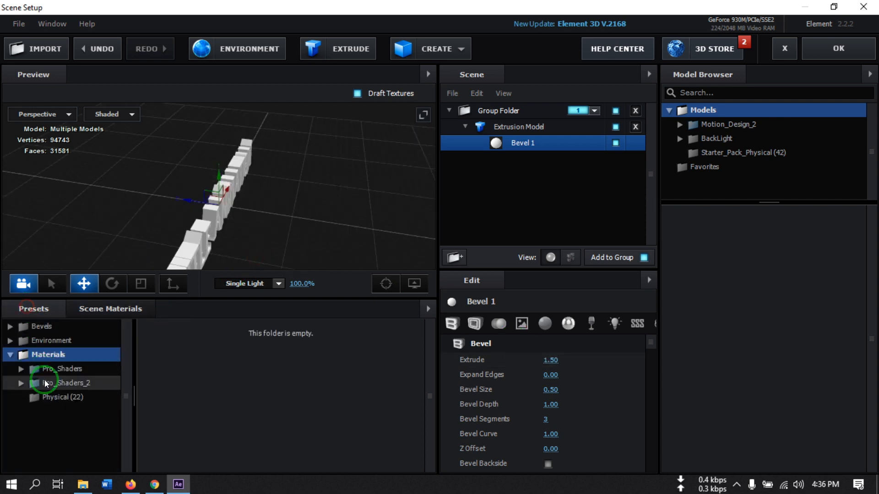
double_click(46, 384)
scroll(66, 415, down, 3)
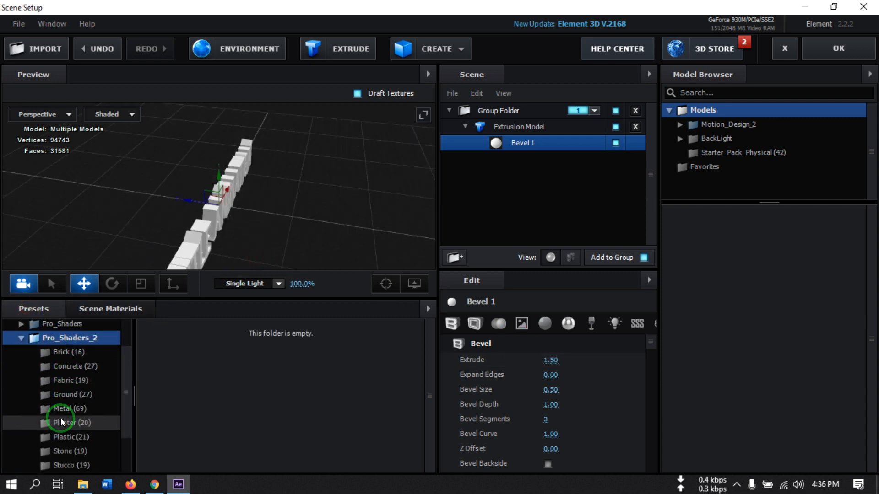
click(70, 408)
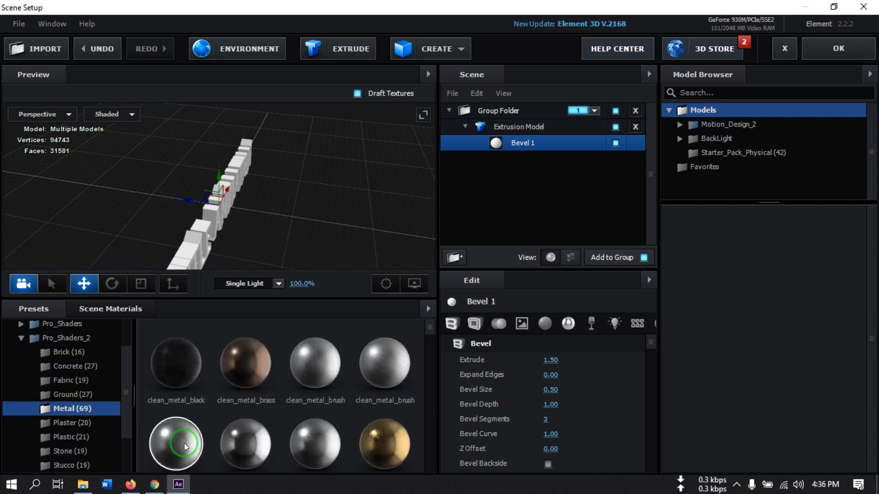
drag(188, 435, 521, 145)
Step: Replace the title's bevel material with clean_metal_light_scratch_01 and accept the scene setup
scroll(226, 398, down, 1)
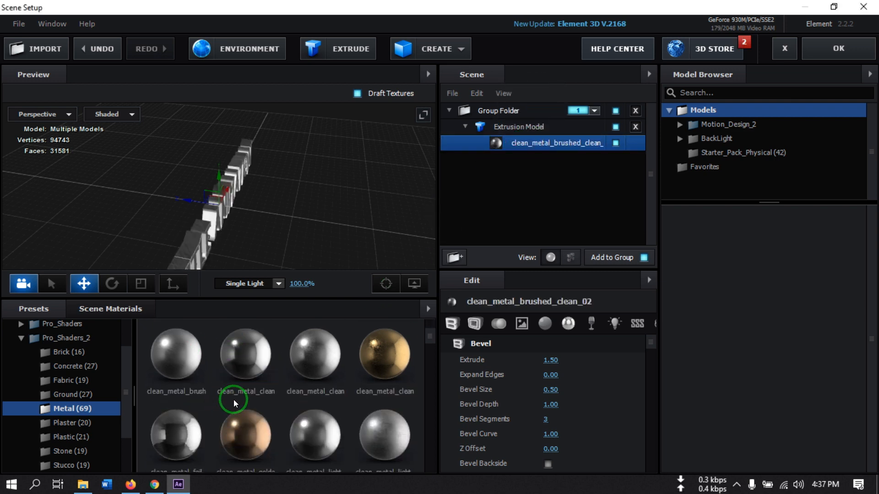
scroll(231, 396, down, 1)
drag(226, 219, 122, 172)
drag(322, 387, 536, 145)
drag(355, 206, 294, 205)
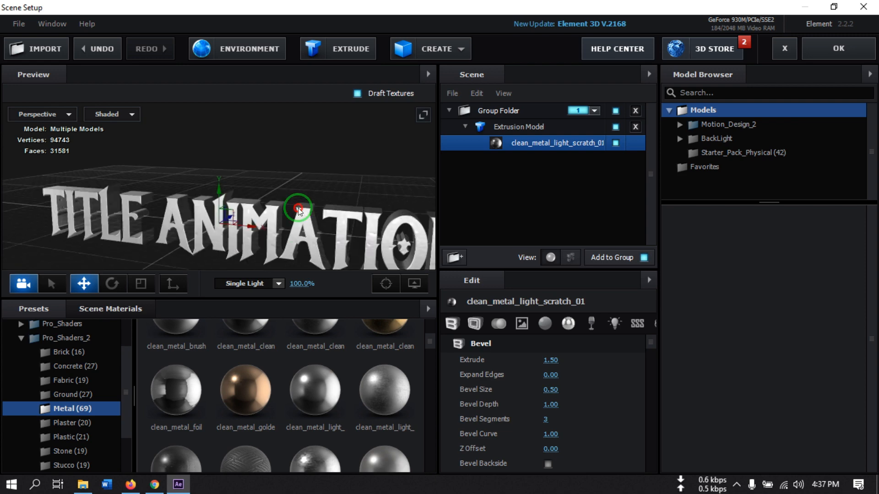
click(824, 48)
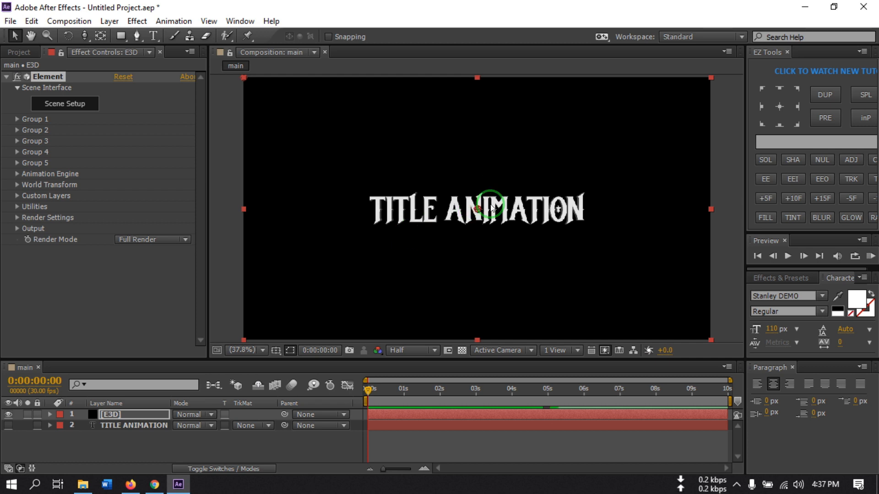
click(183, 445)
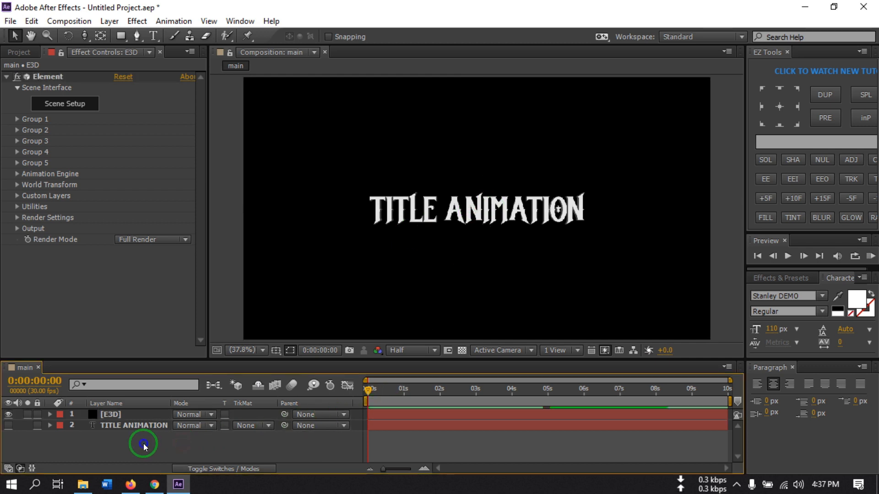
Step: Add a two-node camera to the composition using the 35mm preset
right_click(144, 444)
mouse_move(196, 315)
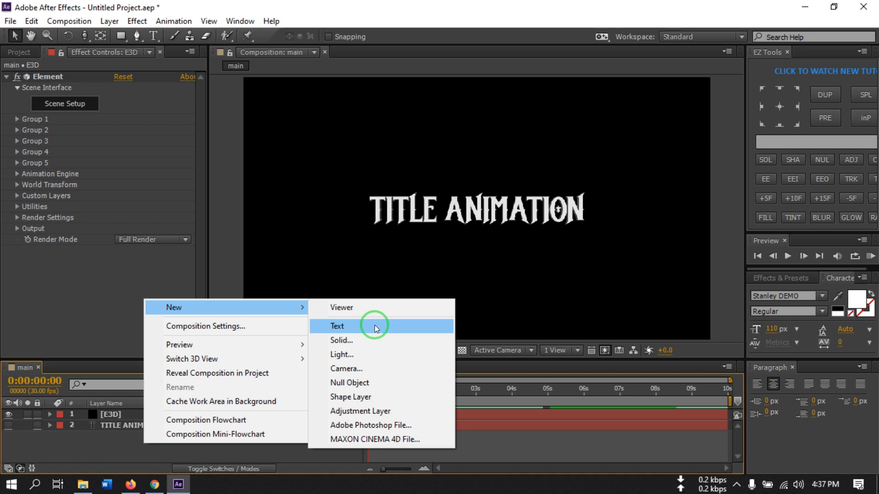
click(373, 368)
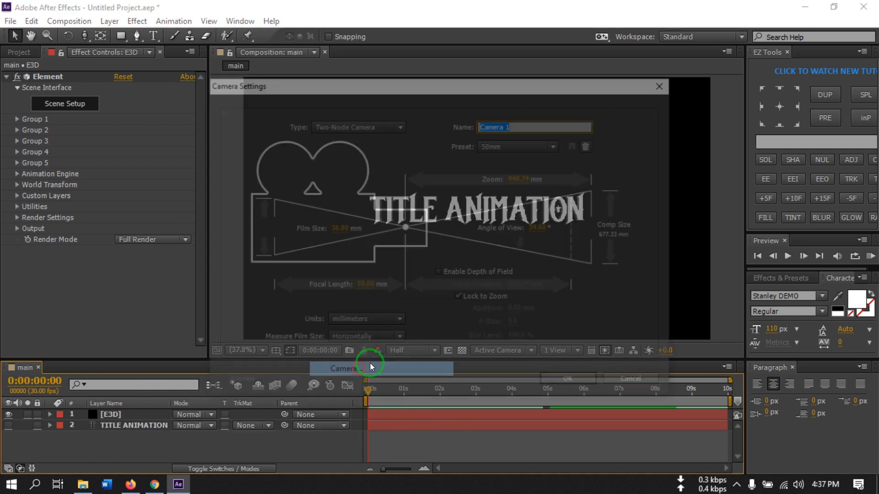
click(504, 146)
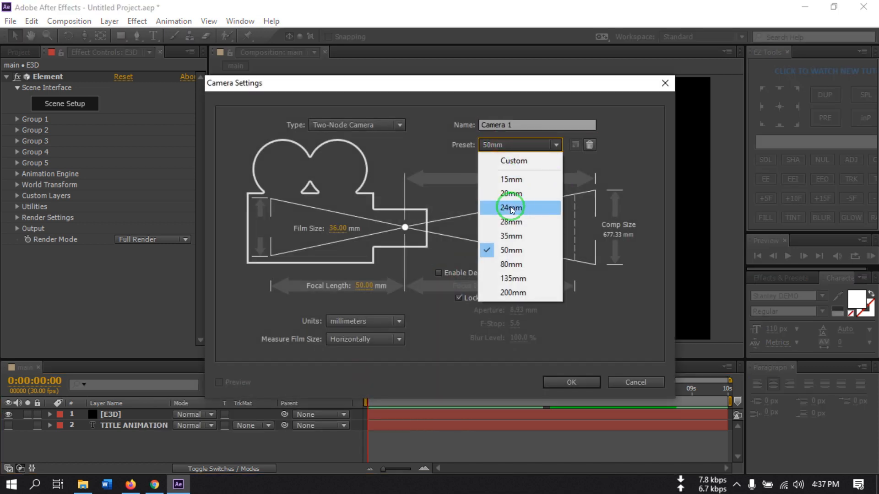
click(512, 236)
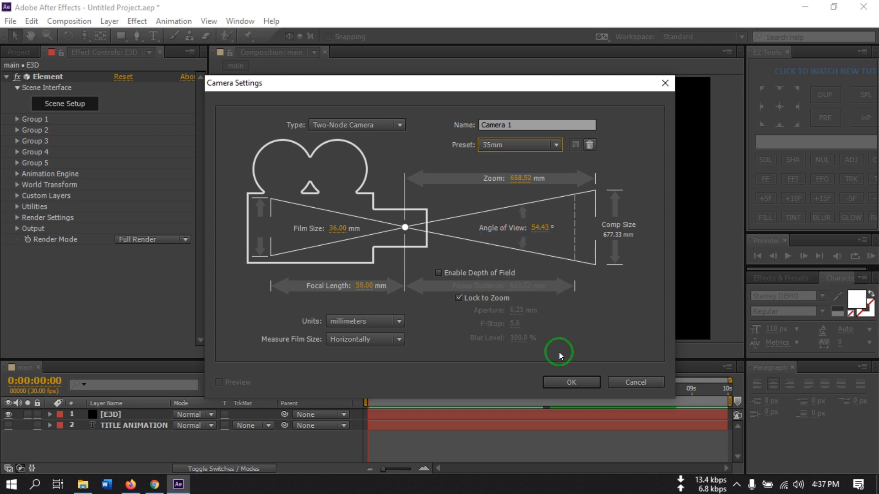
click(569, 379)
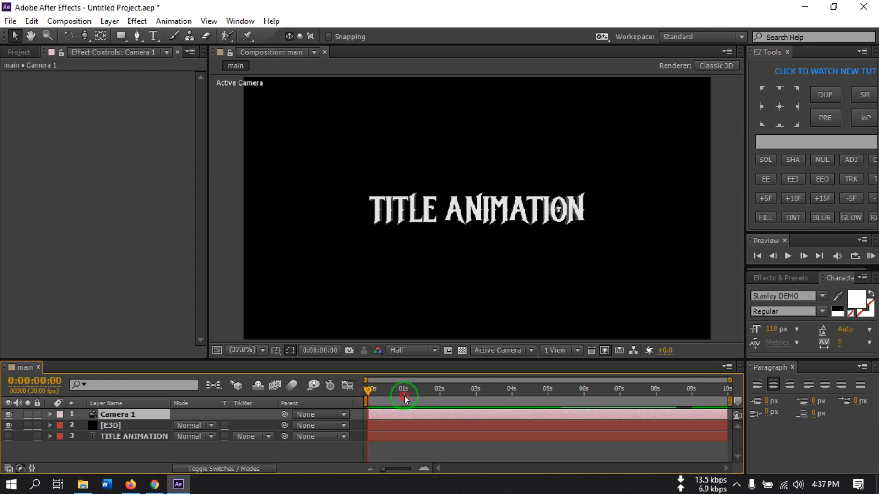
Step: Start keyframing Camera 1's Position at 0:00:01:01
click(405, 396)
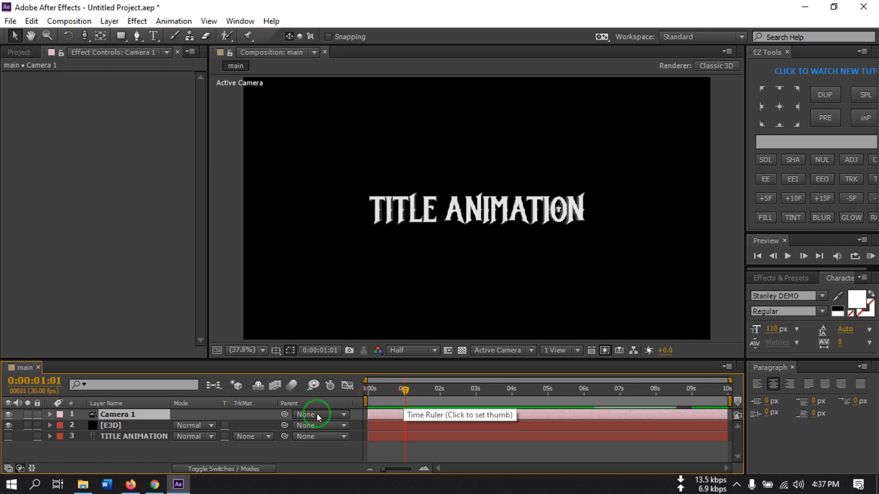
click(49, 414)
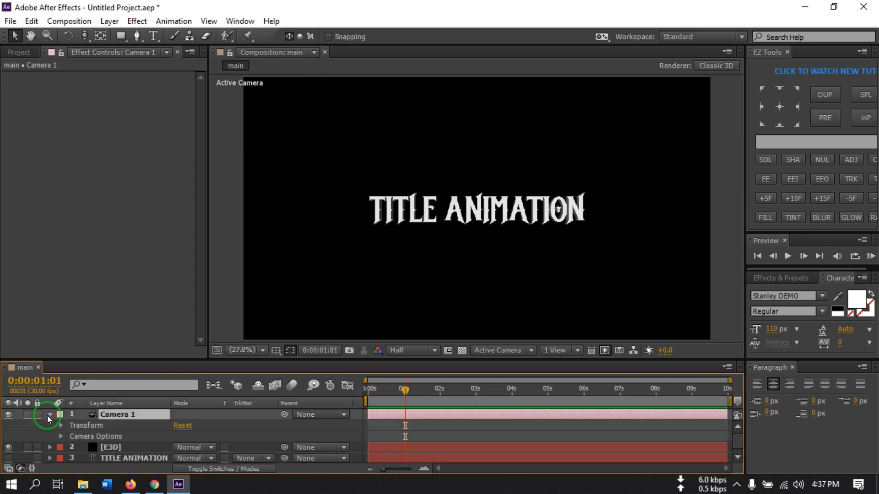
click(61, 427)
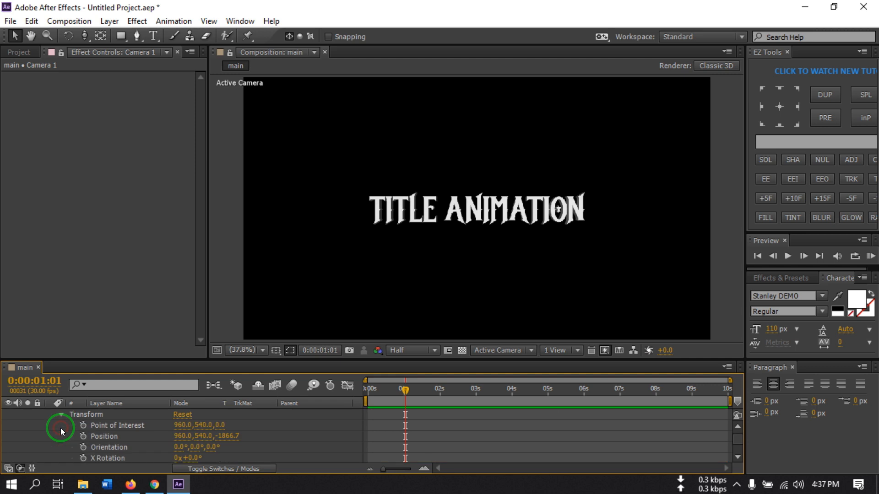
click(82, 436)
Step: At the start of the timeline, track the camera forward along Z into the title until its Position is 960, 540, 0
drag(406, 393, 364, 394)
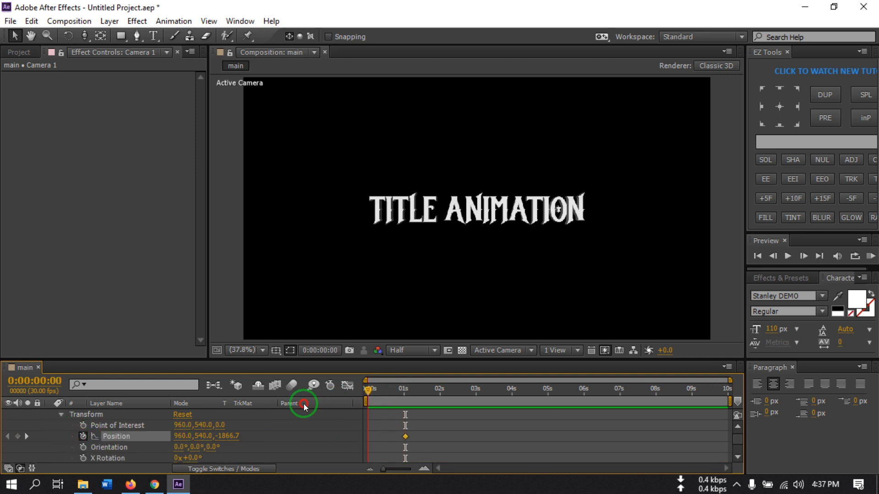
drag(84, 35, 155, 82)
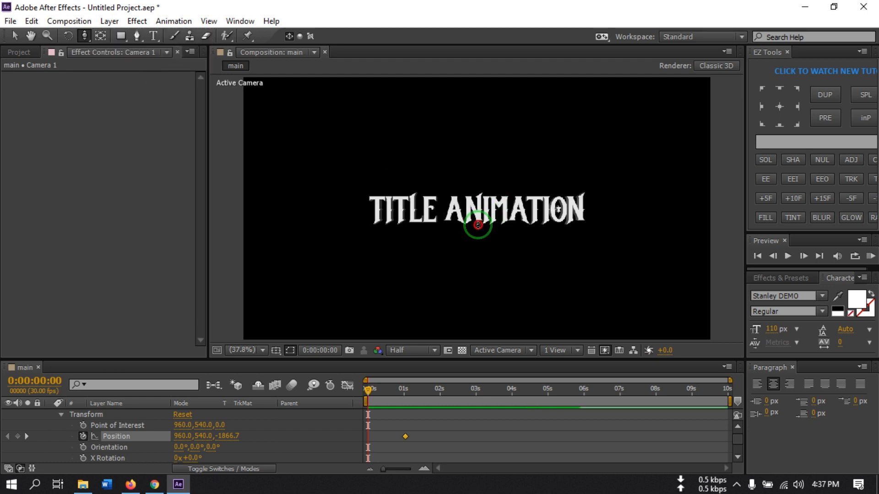
drag(475, 221, 503, 59)
drag(488, 191, 491, 34)
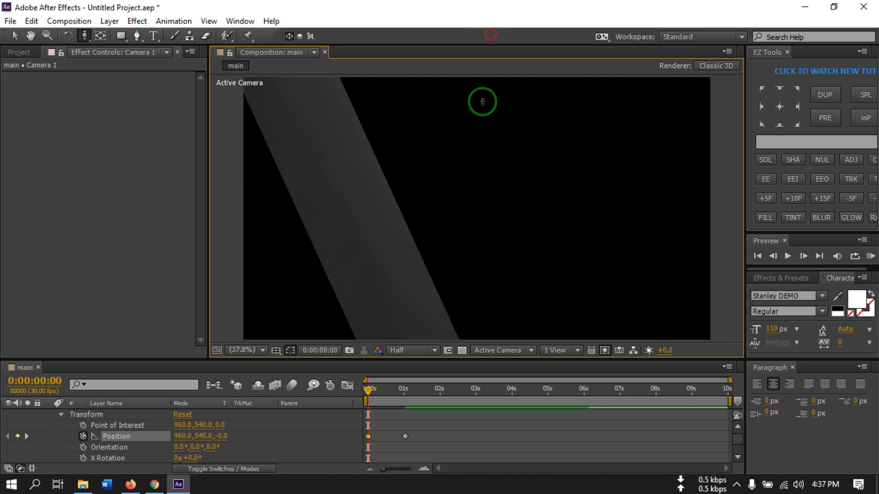
drag(465, 254, 477, 41)
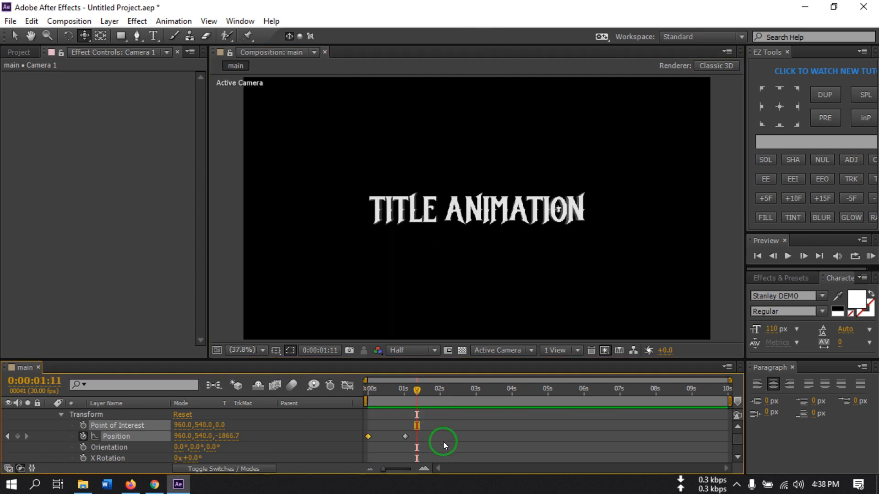
Step: Apply Easy Ease to both of Camera 1's Position keyframes
drag(444, 441, 358, 438)
right_click(368, 435)
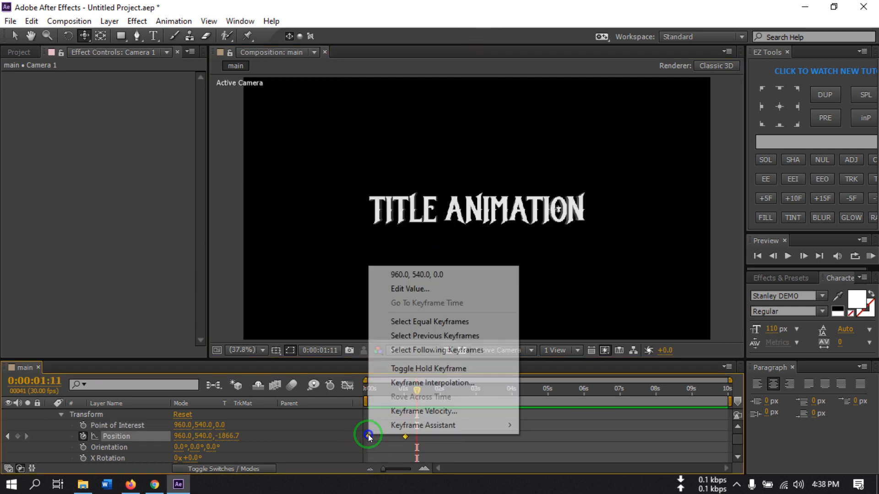
mouse_move(422, 425)
click(570, 341)
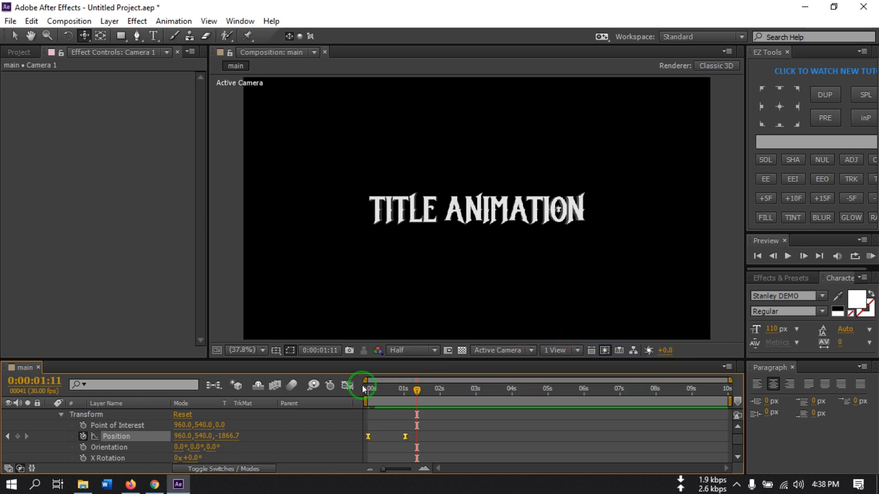
Step: Reshape the camera Position speed curve so it peaks near the start, leave the graph view and return to the first frame
click(347, 386)
drag(431, 416, 371, 441)
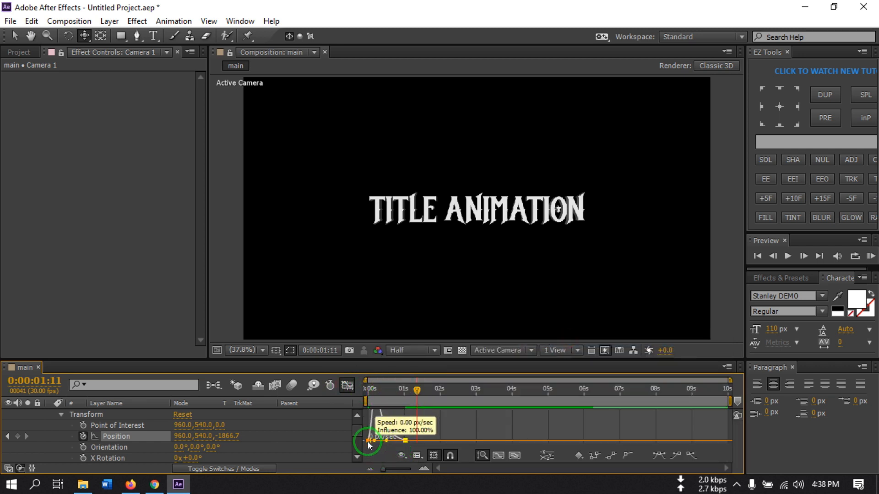
drag(415, 393, 341, 407)
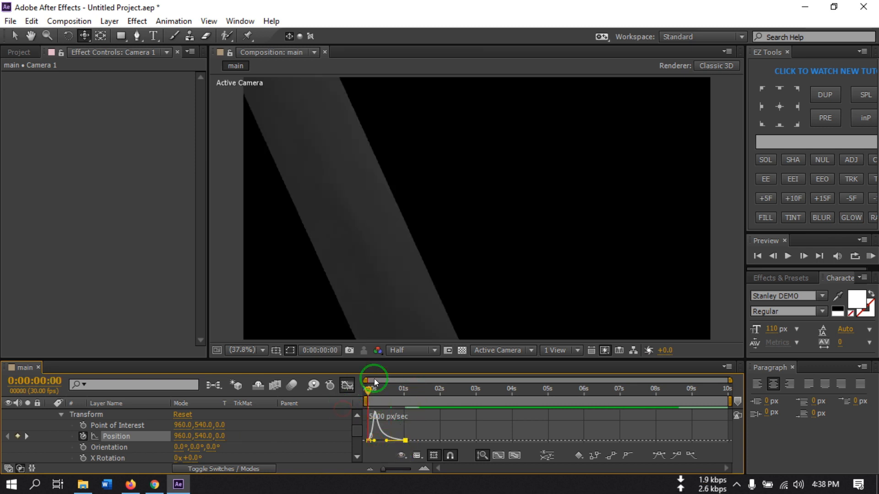
click(348, 386)
key(KP_0)
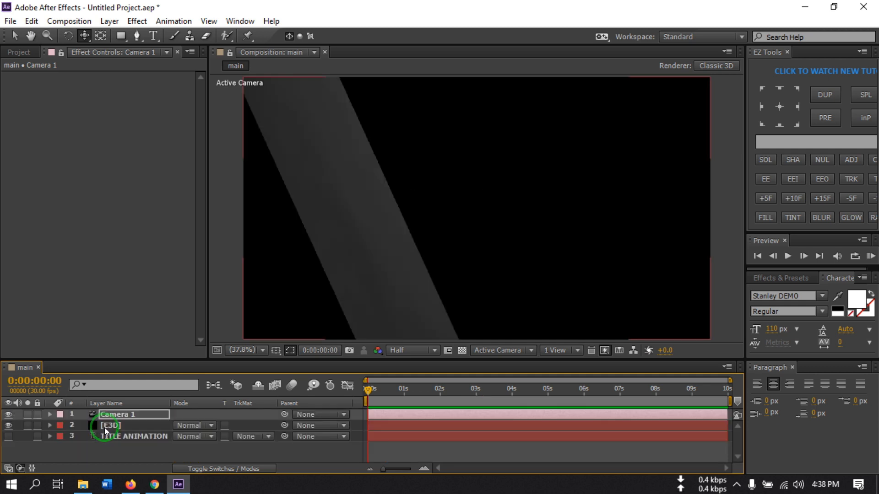
Step: Enable Multi-Object in the Particle Look settings of Group 1 on the E3D layer's Element effect
click(99, 426)
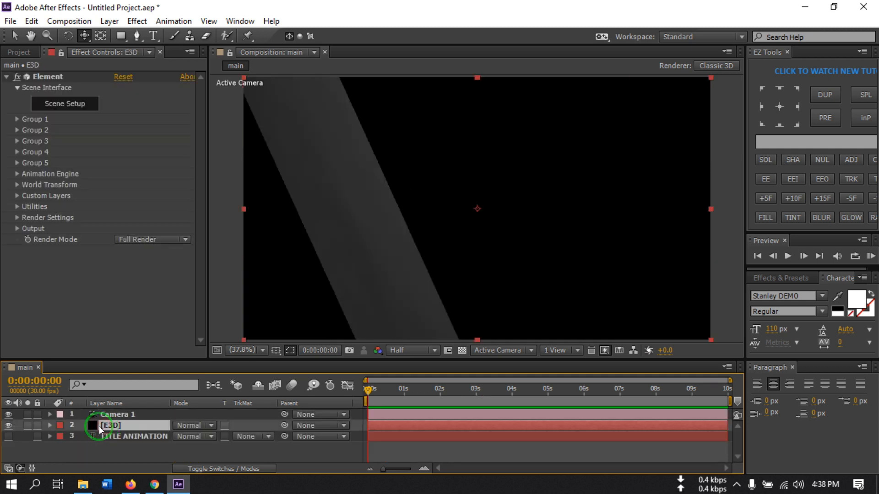
drag(367, 395, 380, 392)
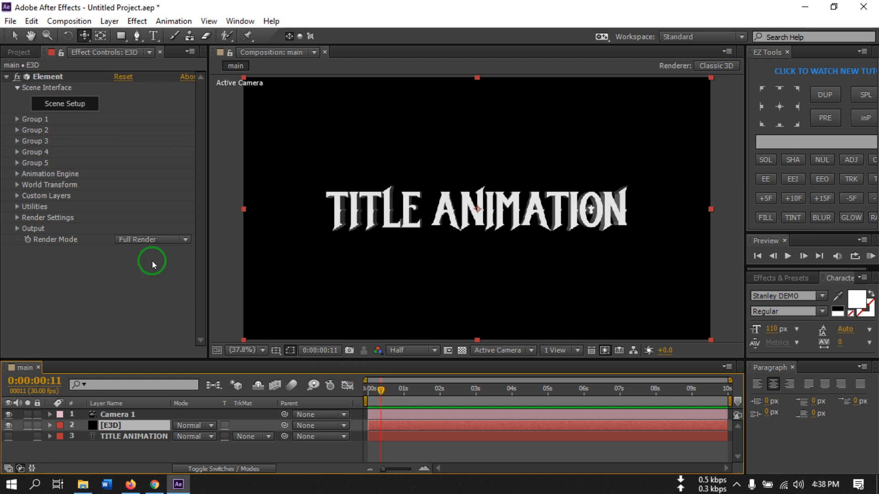
click(15, 120)
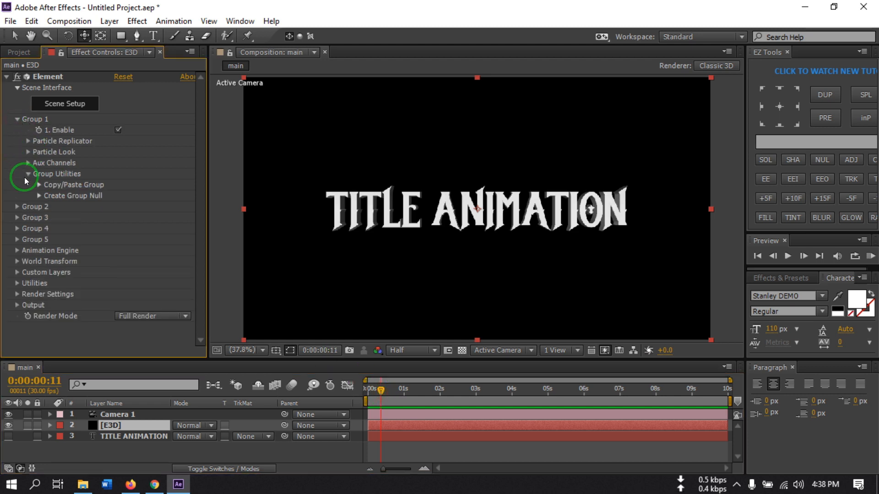
click(28, 153)
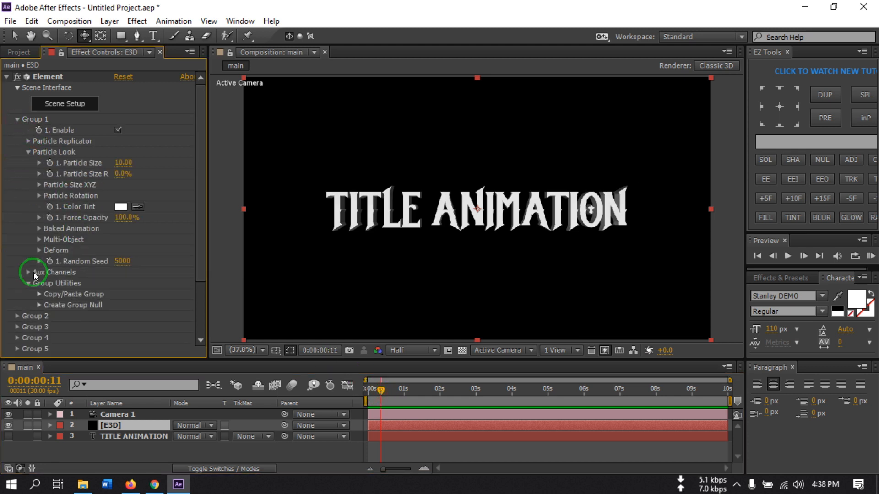
click(39, 240)
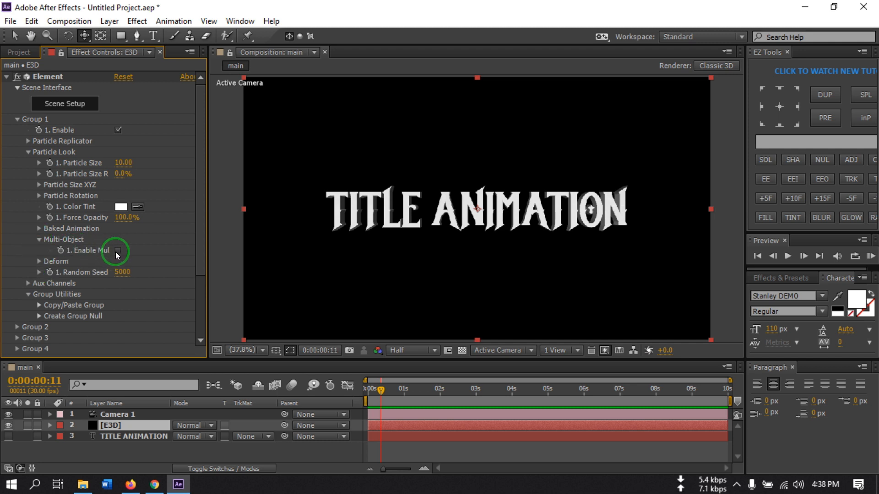
scroll(120, 255, down, 5)
click(121, 255)
Step: Try raising the Multi-Object random rotation of Group 1 to tumble the letters, and undo it
click(139, 186)
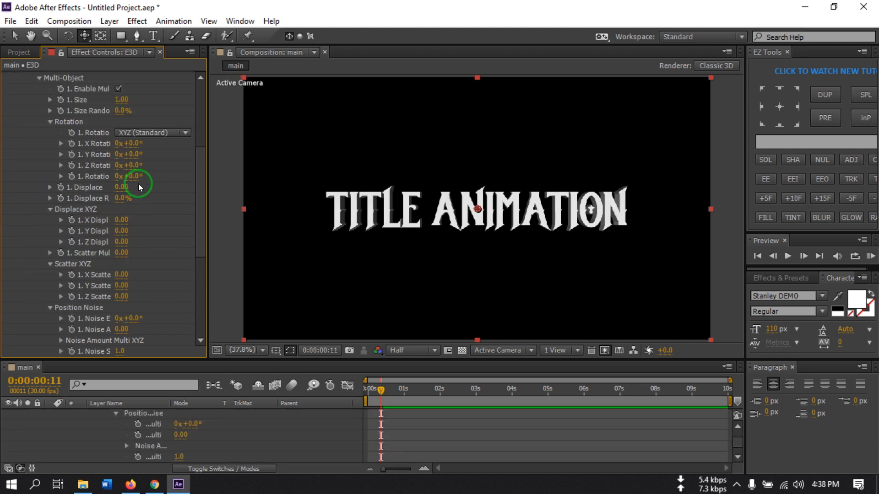
drag(132, 174, 187, 180)
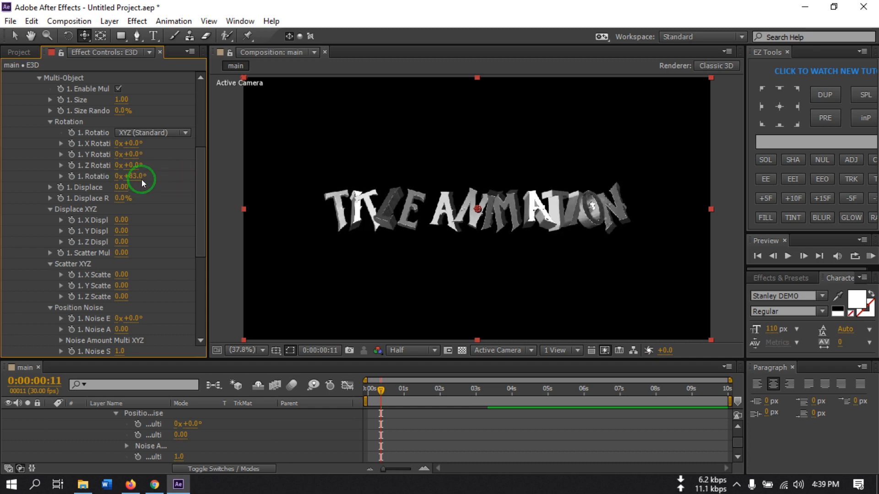
key(ctrl+z)
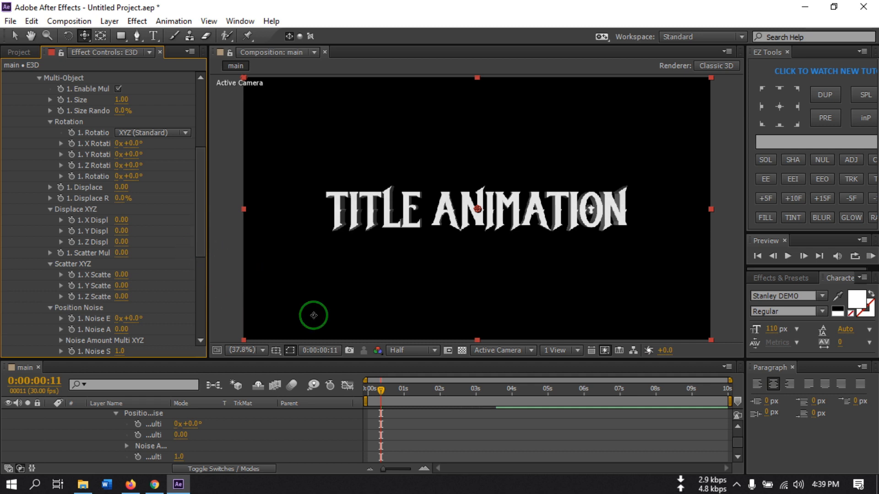
Step: Keyframe Group 1's Multi-Object random rotation at 0° at 0:00:01:00
click(405, 398)
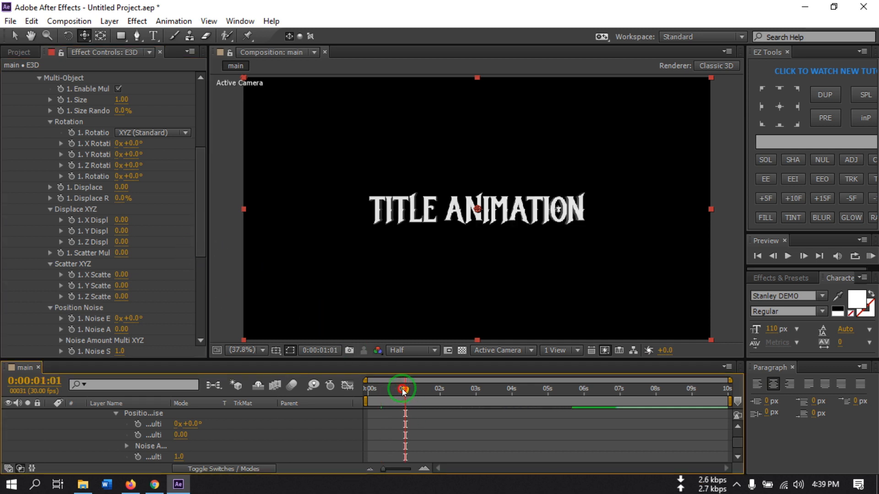
click(402, 391)
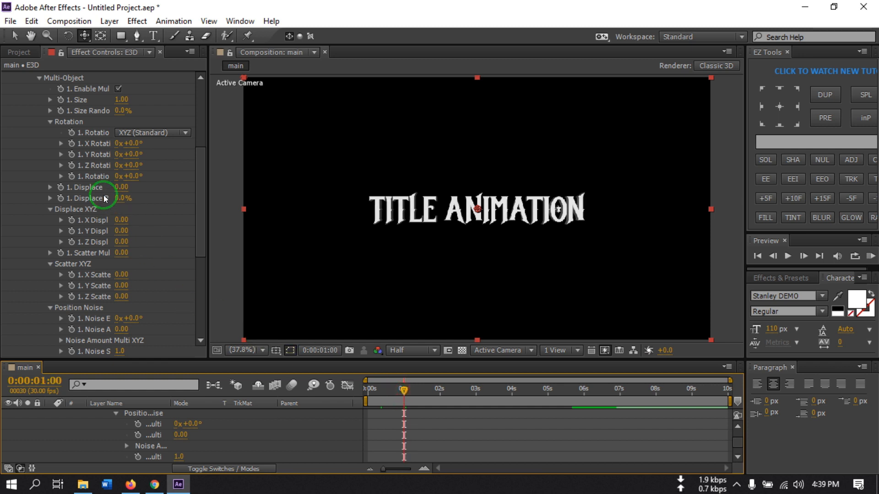
click(71, 177)
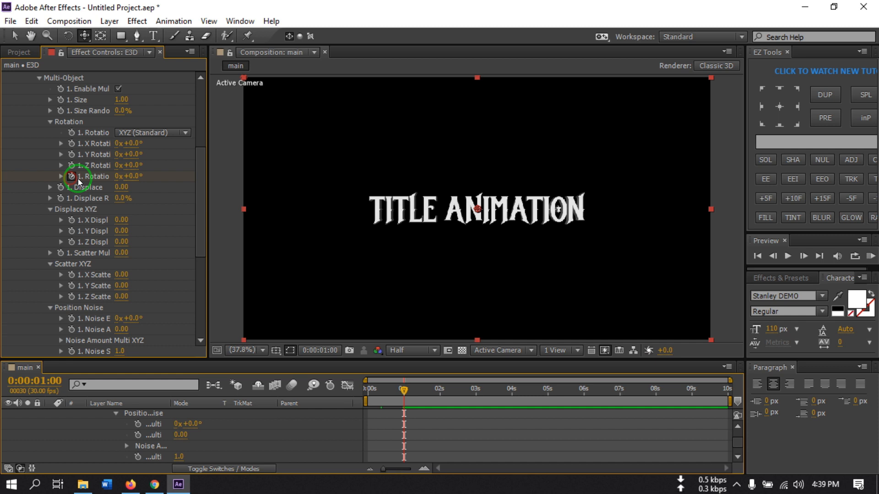
Step: Set Group 1's Multi-Object random rotation to 161° at 0:00:00:09
click(379, 399)
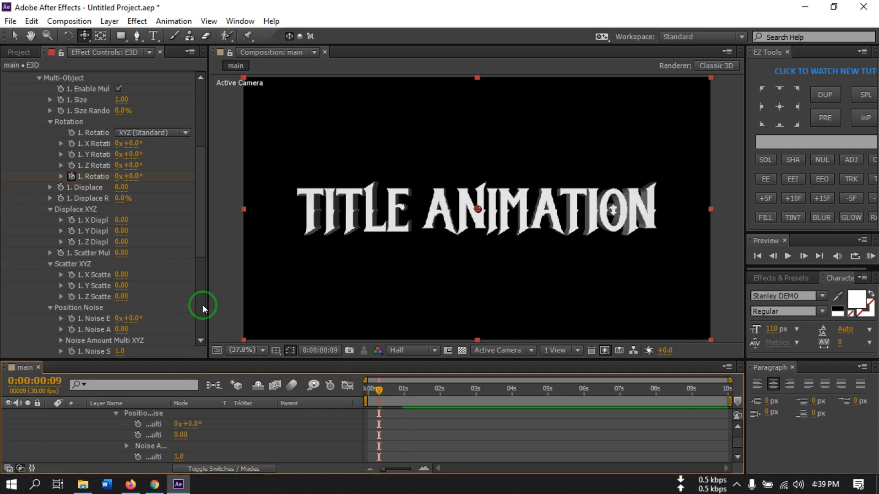
drag(123, 176, 307, 198)
drag(296, 200, 261, 204)
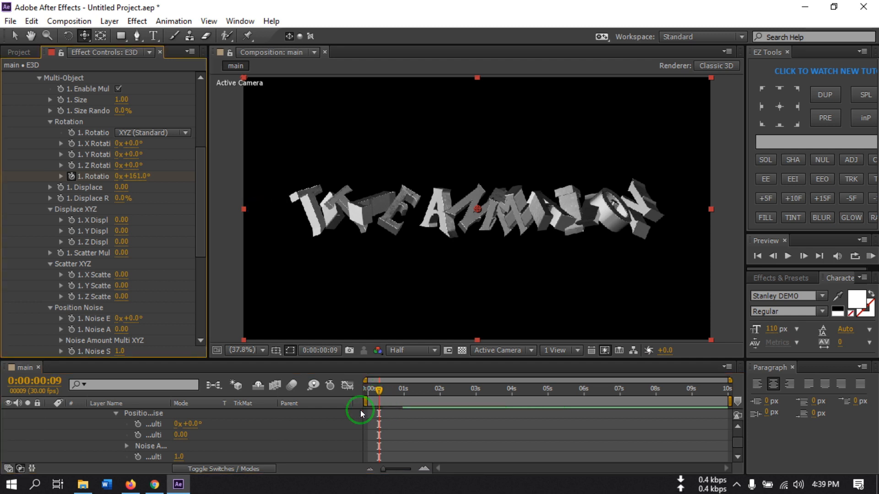
Step: Show the E3D layer's keyframes and move the earlier random rotation keyframe to 0:00:00:00
drag(388, 393, 376, 394)
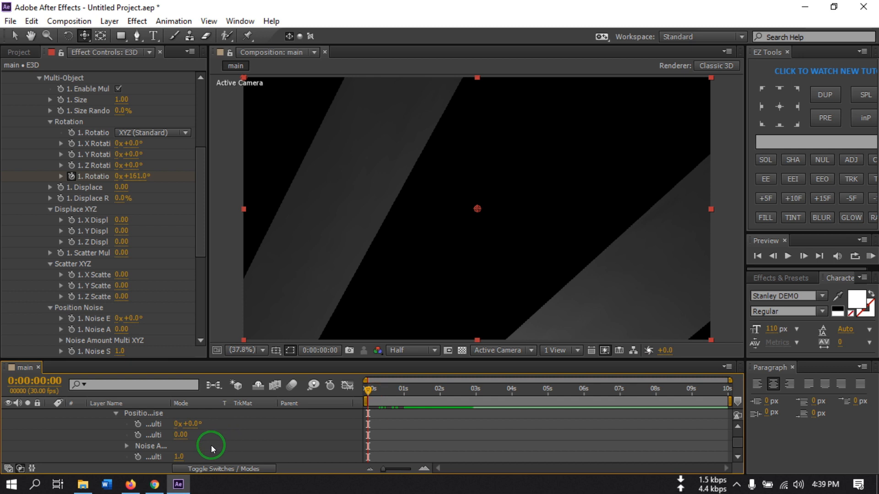
scroll(176, 437, up, 15)
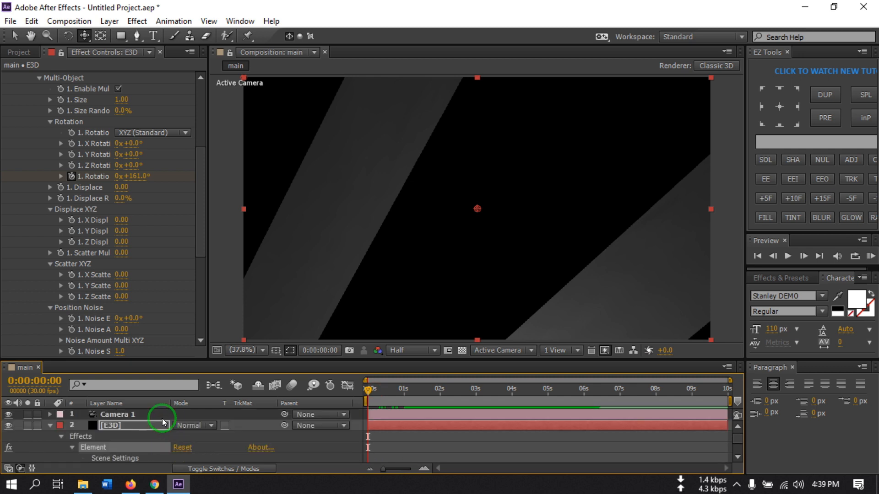
click(122, 425)
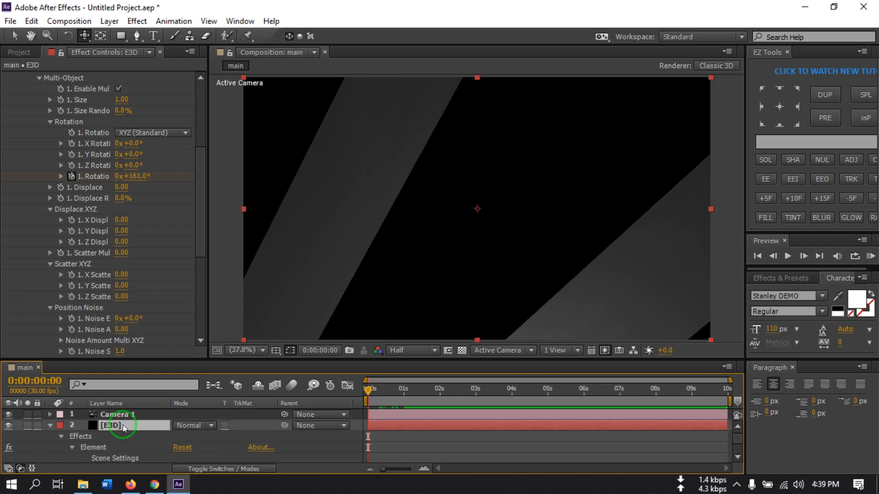
key(u)
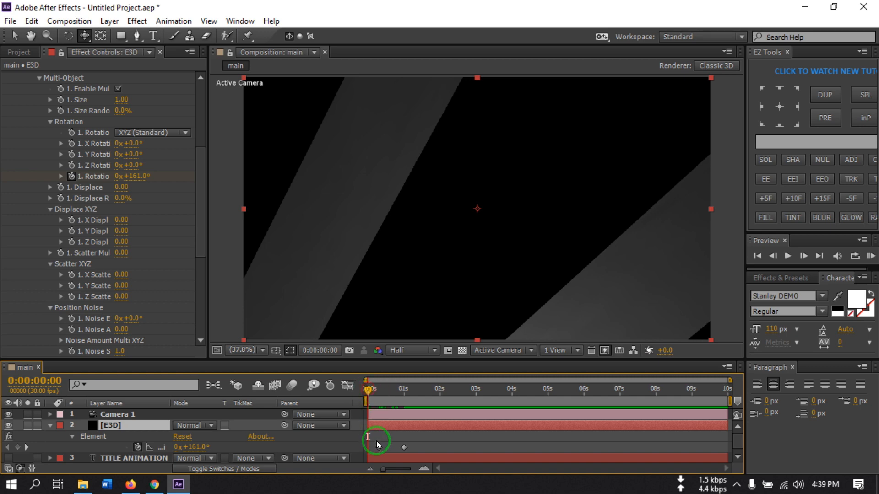
click(368, 447)
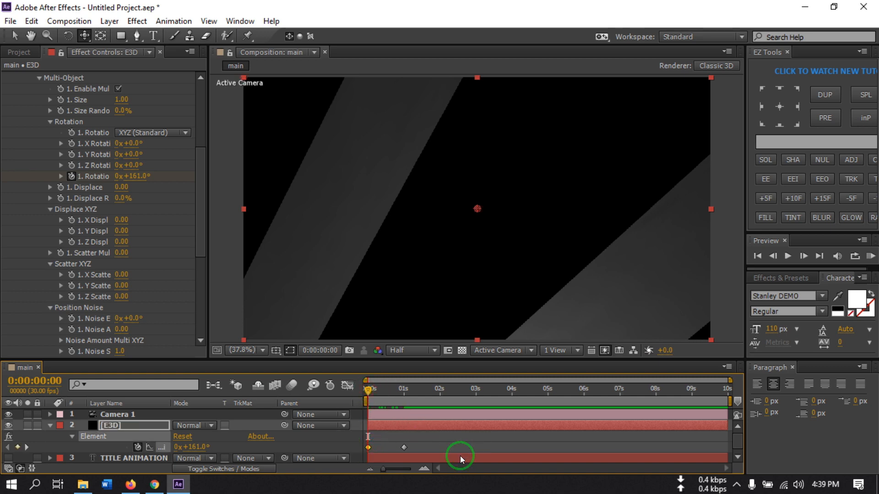
Step: Play back the title's opening animation from the start of the composition
key(space)
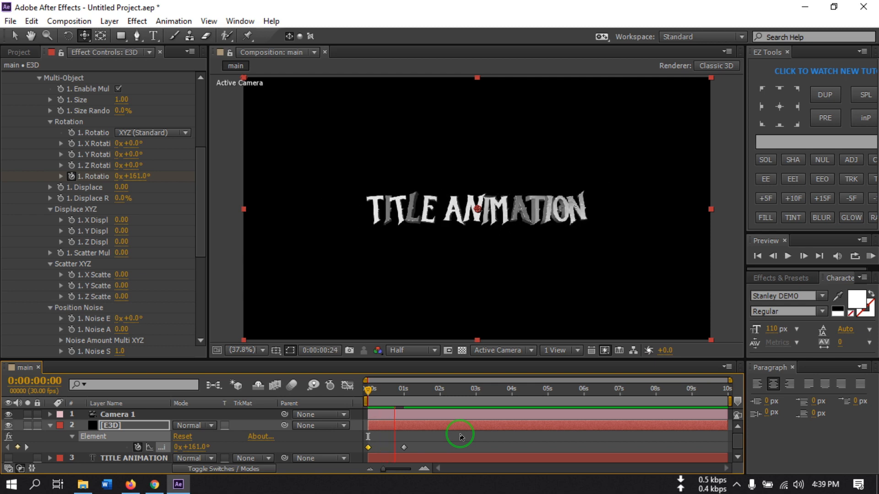
drag(409, 393, 359, 406)
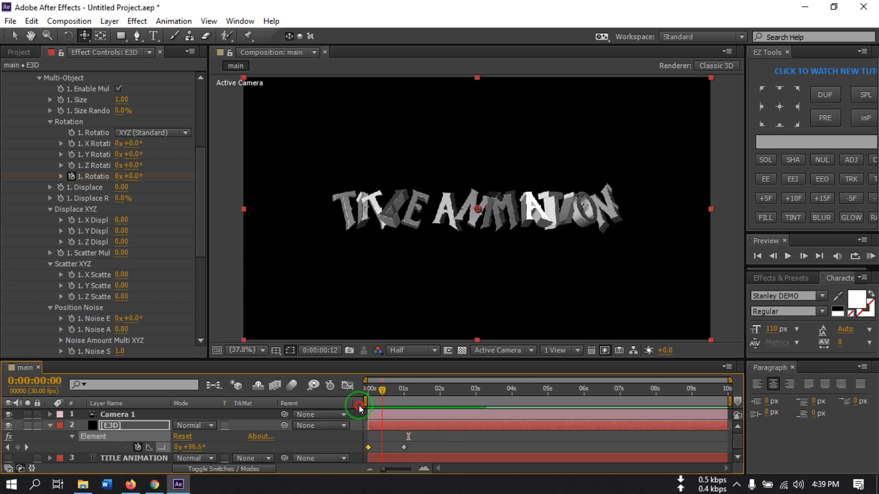
key(space)
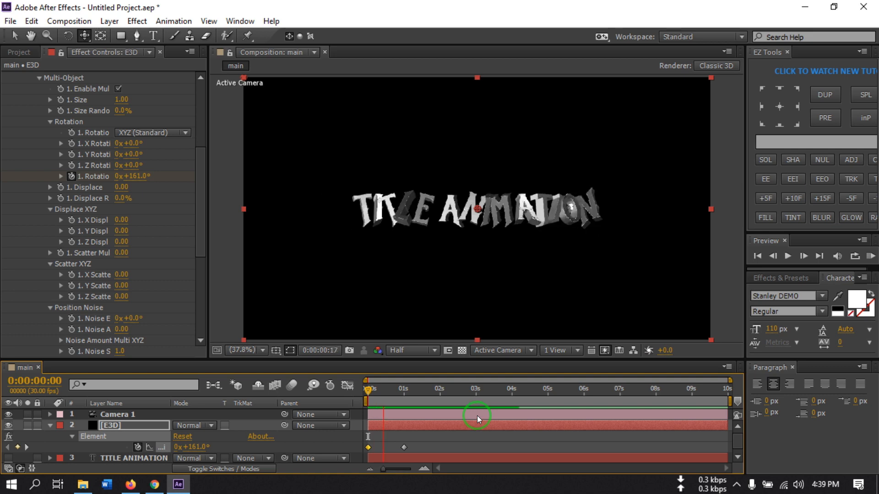
Step: Add hold keyframes for Camera 1's position and the E3D layer's random rotation at 0:00:03:01, keeping their current values
click(476, 415)
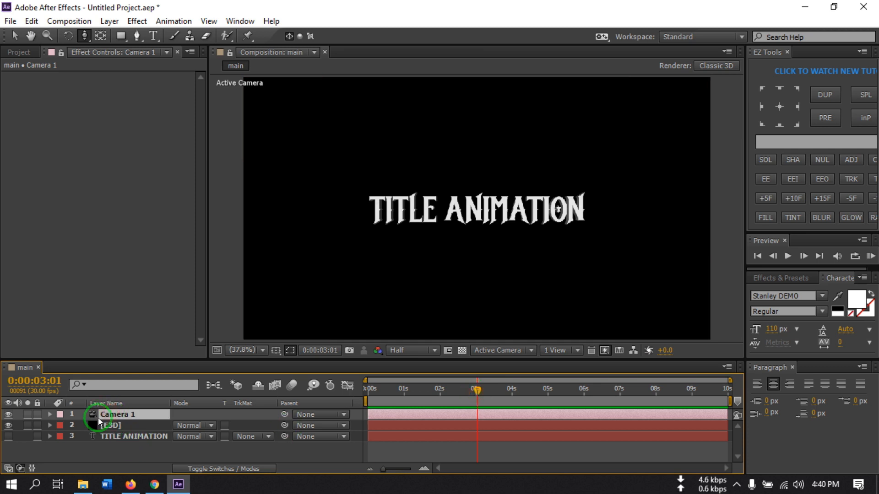
click(108, 426)
shift+click(111, 415)
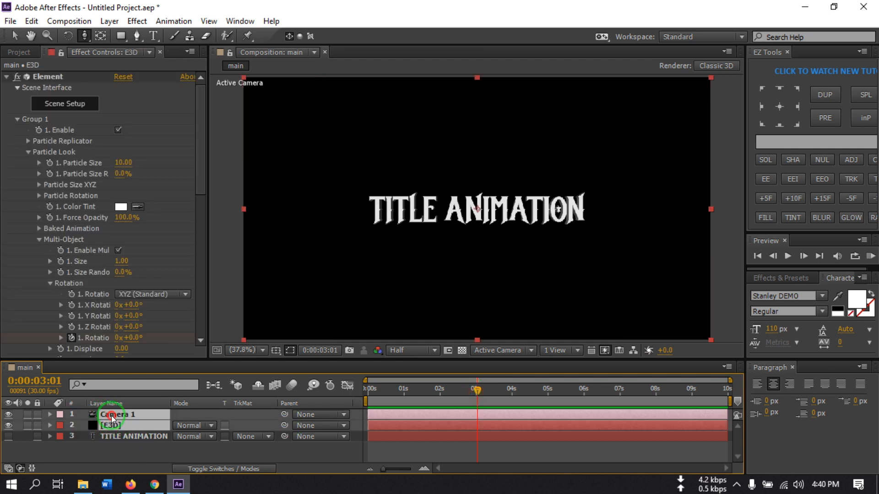
key(u)
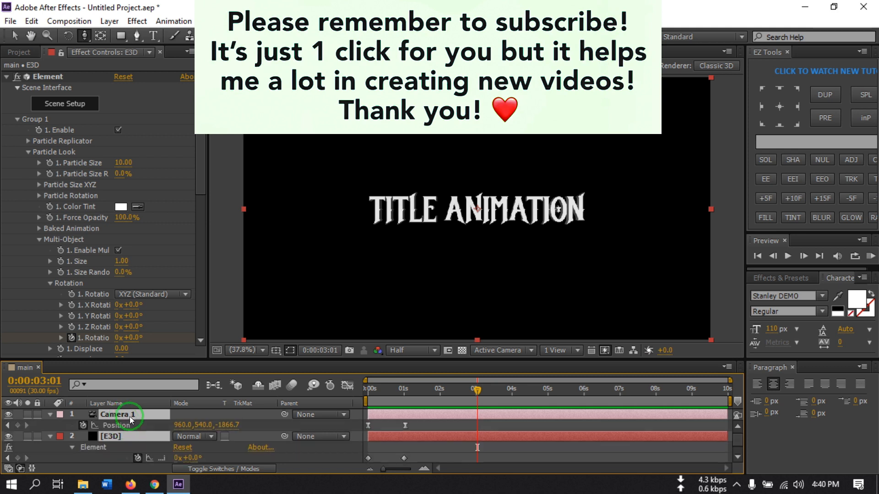
click(17, 456)
click(16, 424)
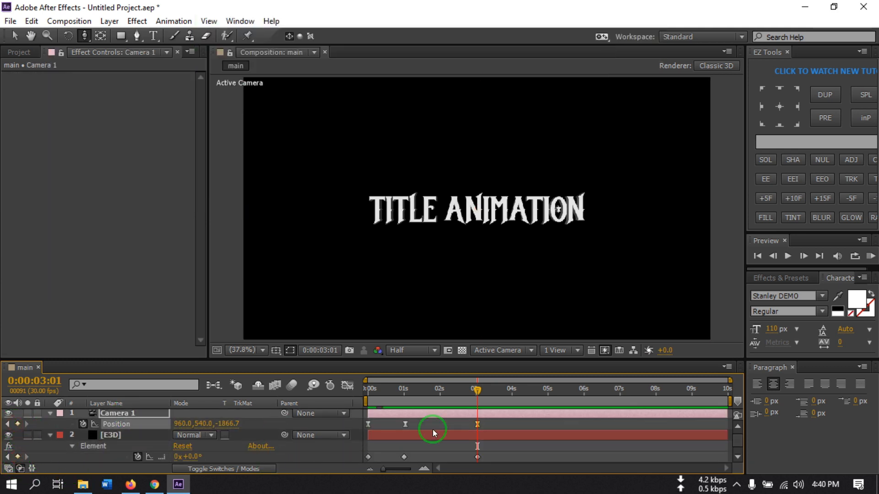
Step: Set the E3D layer's Multi-Object random rotation to -92° at 0:00:04:00
click(511, 397)
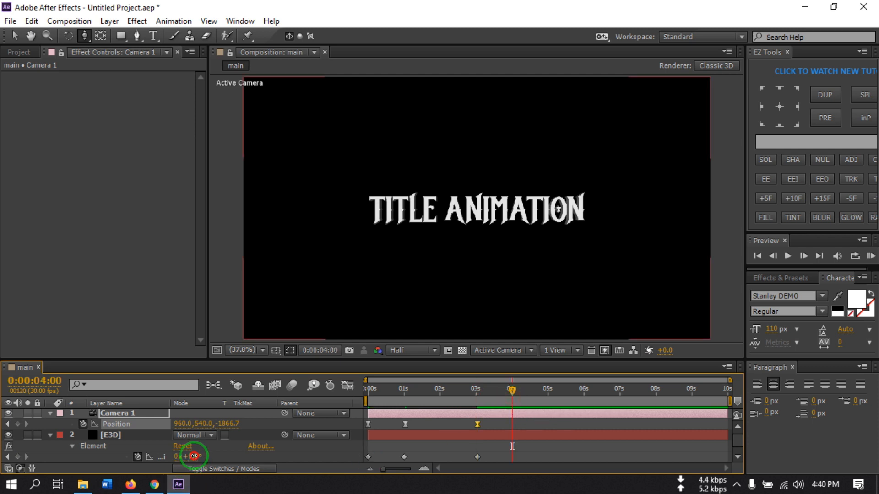
drag(194, 456, 134, 456)
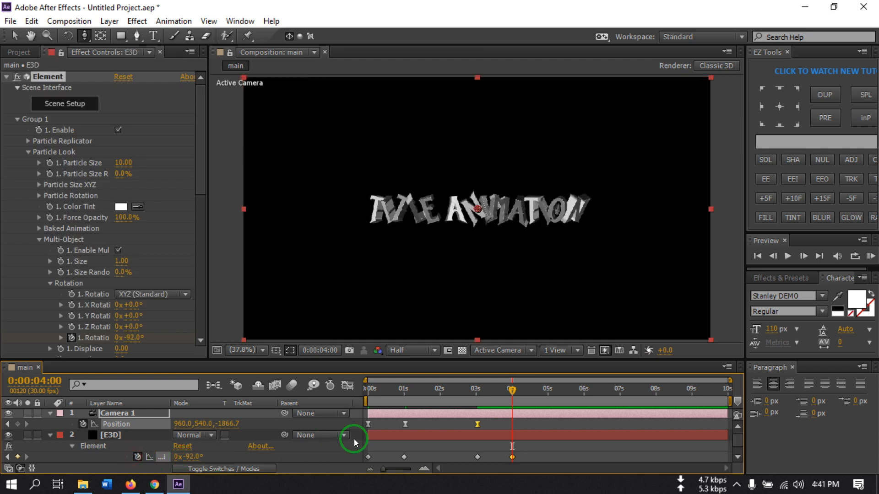
click(511, 421)
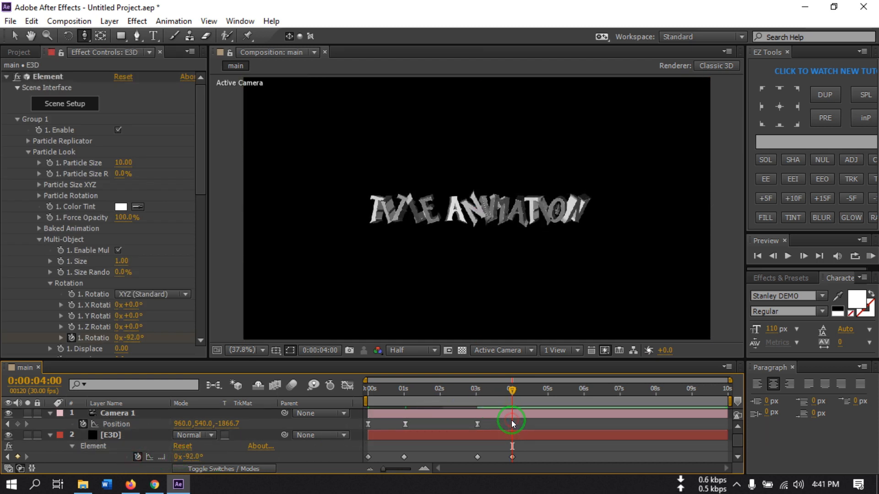
Step: Pull Camera 1 far back from the title at 0:00:04:00, to a Z position of about -34600
click(110, 415)
drag(442, 205, 470, 355)
drag(459, 198, 485, 343)
drag(471, 190, 495, 361)
drag(483, 205, 501, 349)
drag(480, 220, 494, 352)
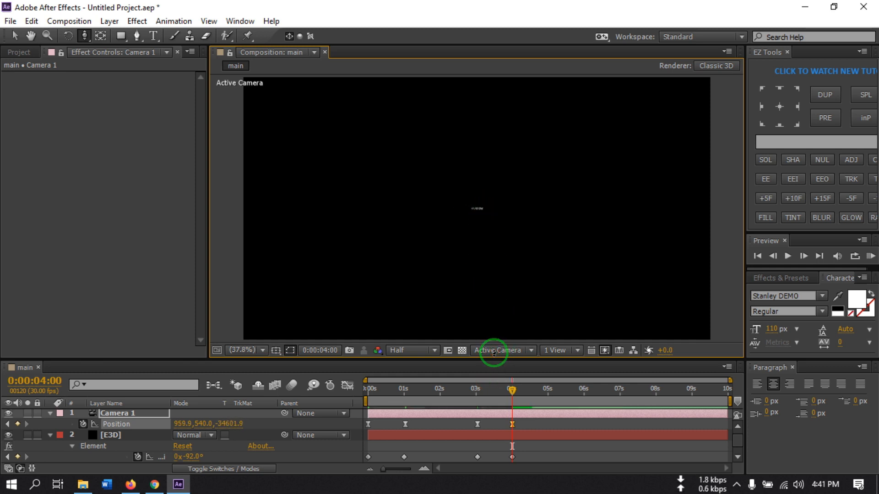
Step: Move the -92° random rotation keyframe earlier to about 0:00:03:07 and preview the ending
click(494, 390)
drag(512, 456, 495, 448)
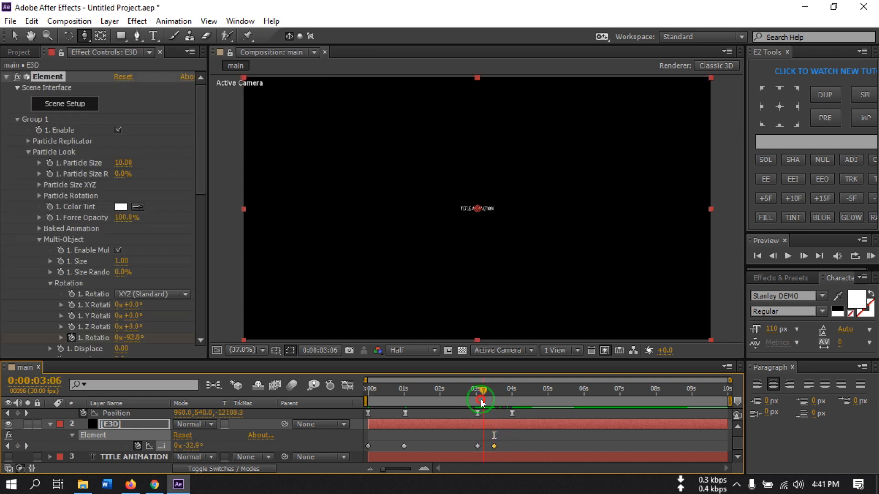
drag(493, 449, 489, 448)
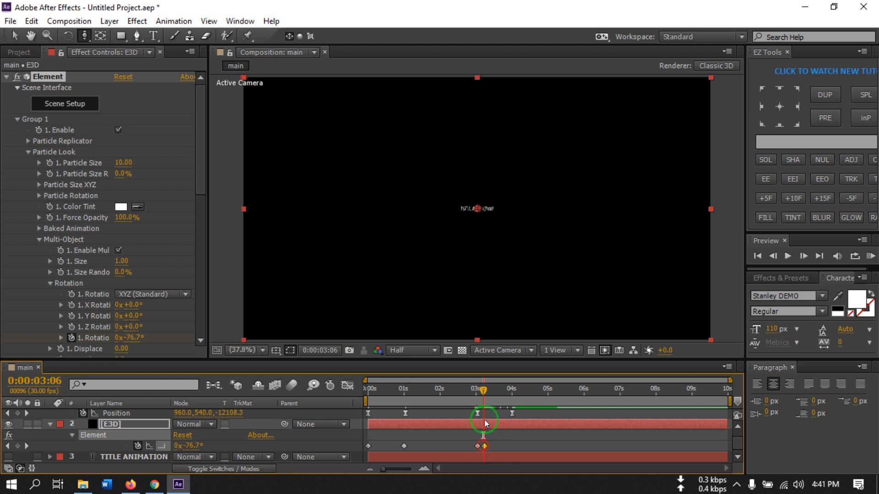
click(478, 397)
drag(477, 398, 482, 398)
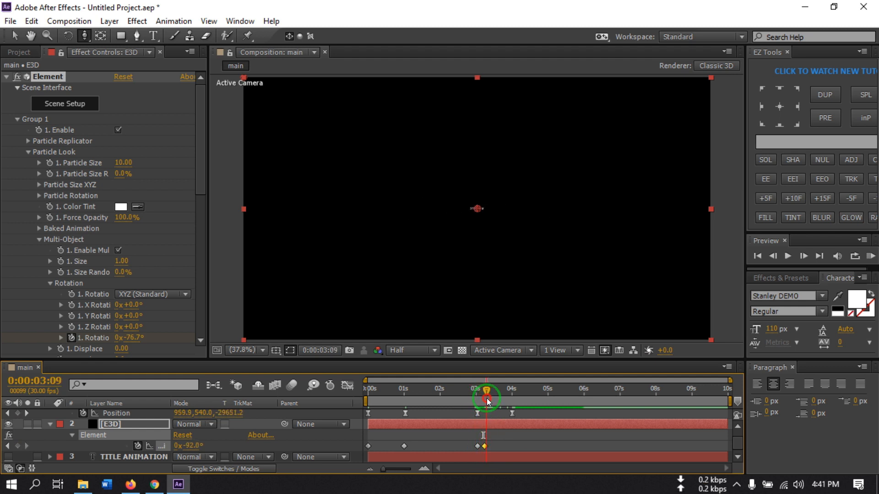
click(470, 405)
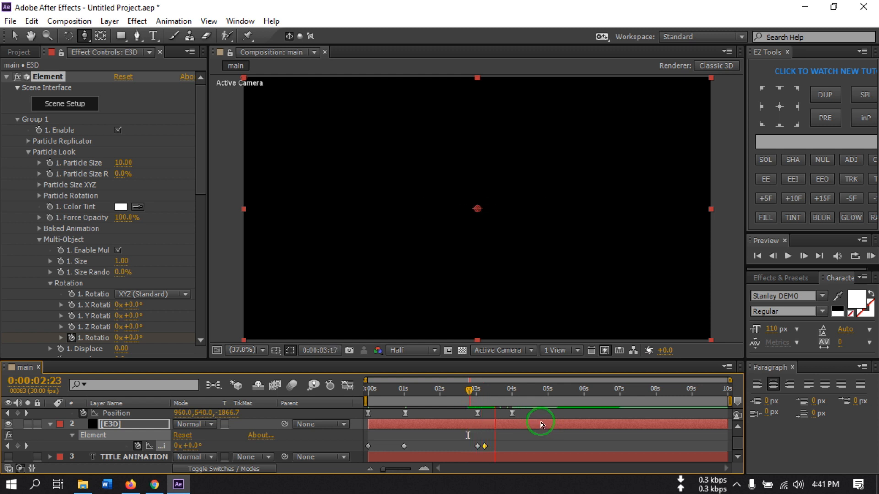
click(460, 401)
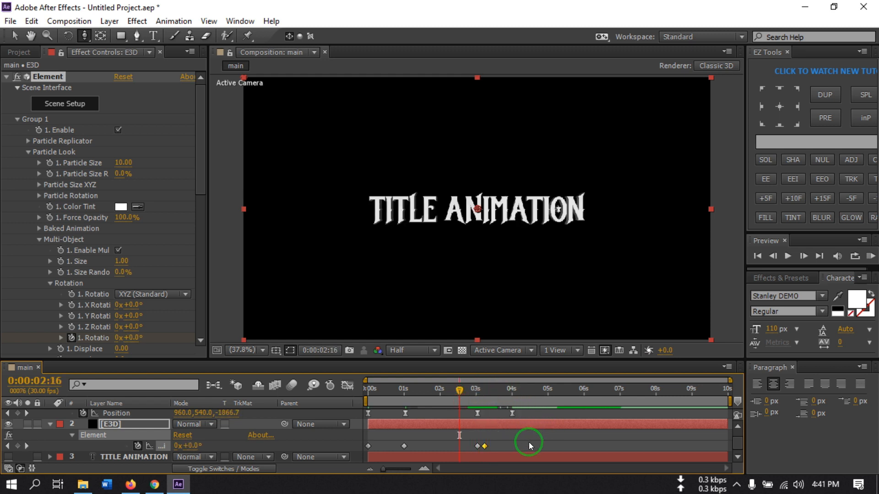
Step: Apply Easy Ease to all four random rotation keyframes of the E3D layer
click(428, 446)
drag(524, 445, 363, 453)
right_click(368, 447)
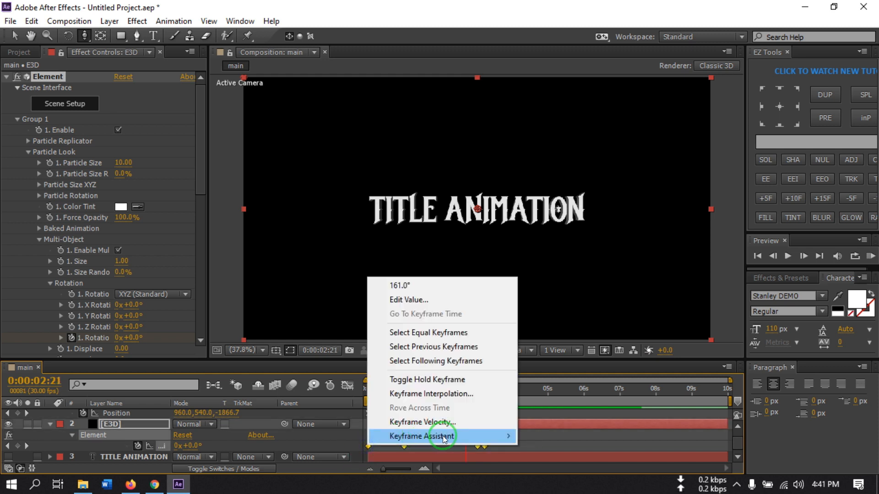
mouse_move(443, 436)
click(561, 350)
click(533, 451)
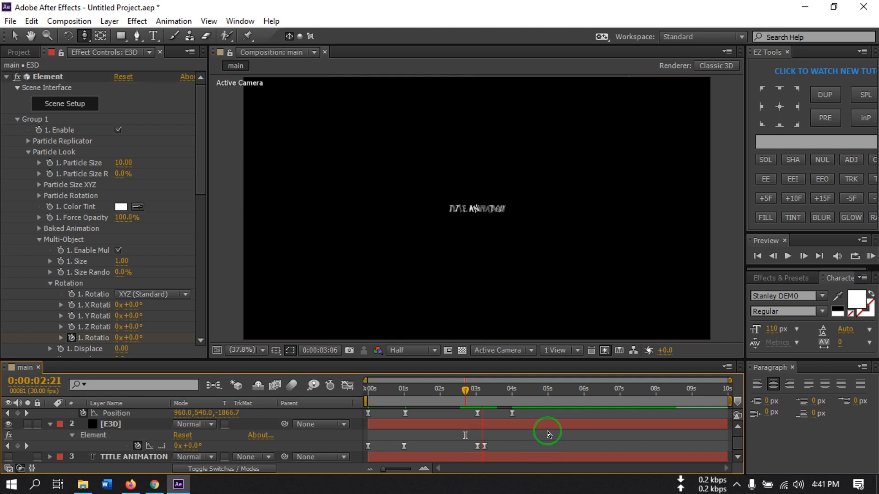
Step: Retime the ending by moving the last camera position keyframe to about 0:00:04:18 and the last random rotation keyframe to about 0:00:03:12
drag(513, 417, 524, 416)
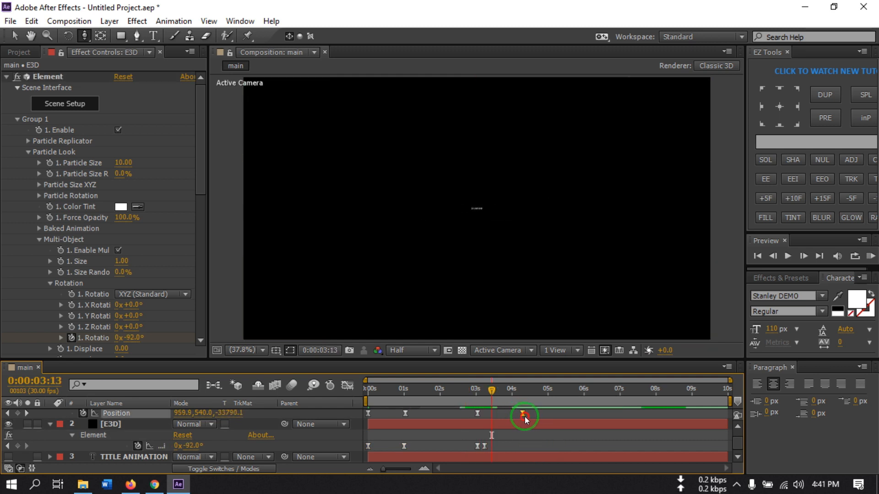
mouse_move(491, 392)
mouse_down()
mouse_move(476, 394)
mouse_move(487, 394)
mouse_up()
drag(485, 445, 491, 446)
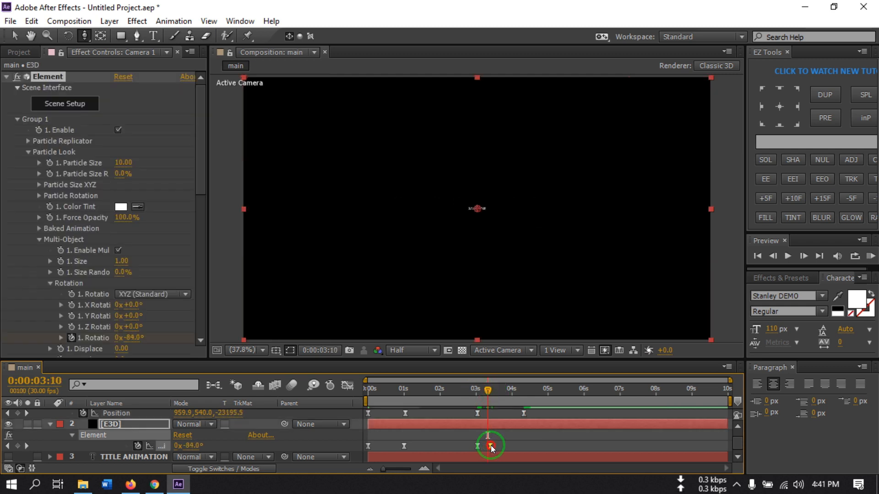
mouse_move(487, 395)
mouse_down()
mouse_move(469, 394)
mouse_move(480, 395)
mouse_up()
key(Page_Down)
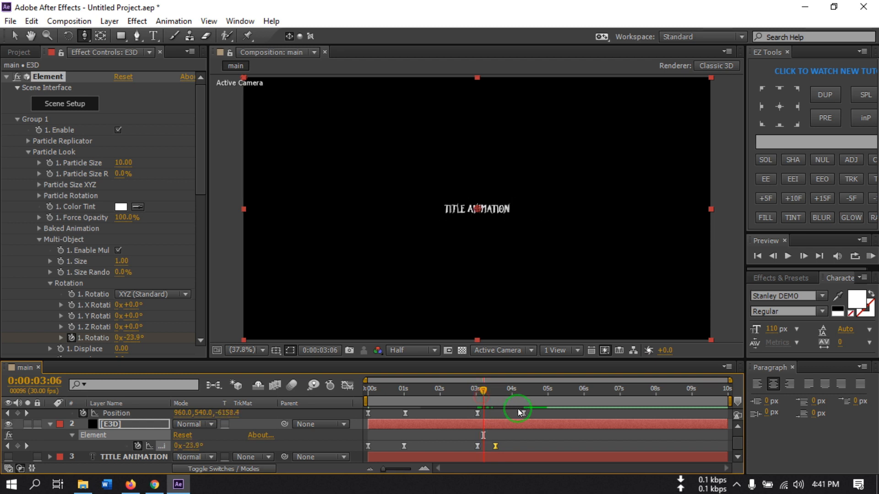
drag(524, 413, 534, 414)
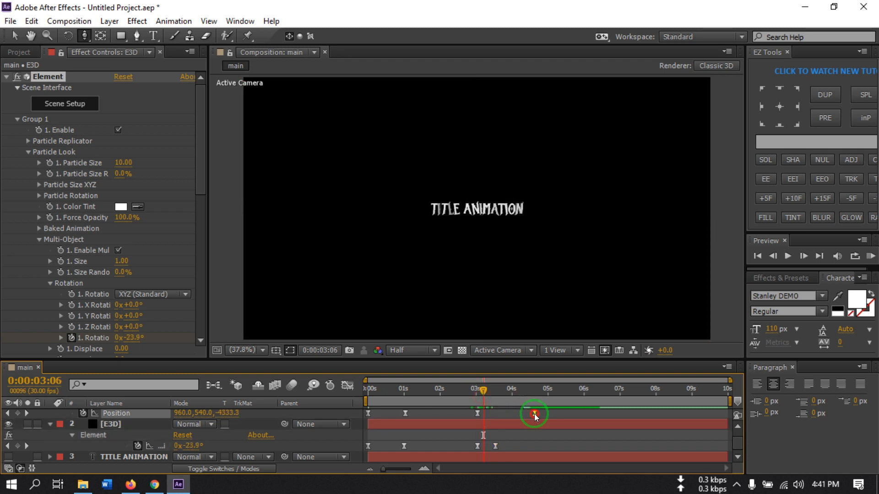
drag(495, 446, 491, 448)
Step: Play back the retimed ending and the whole title animation from the start
drag(482, 394, 463, 400)
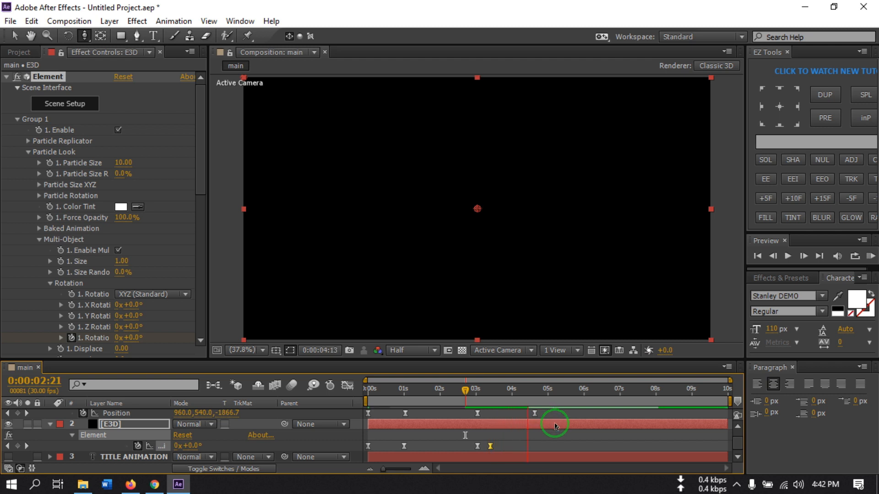
drag(534, 394, 347, 426)
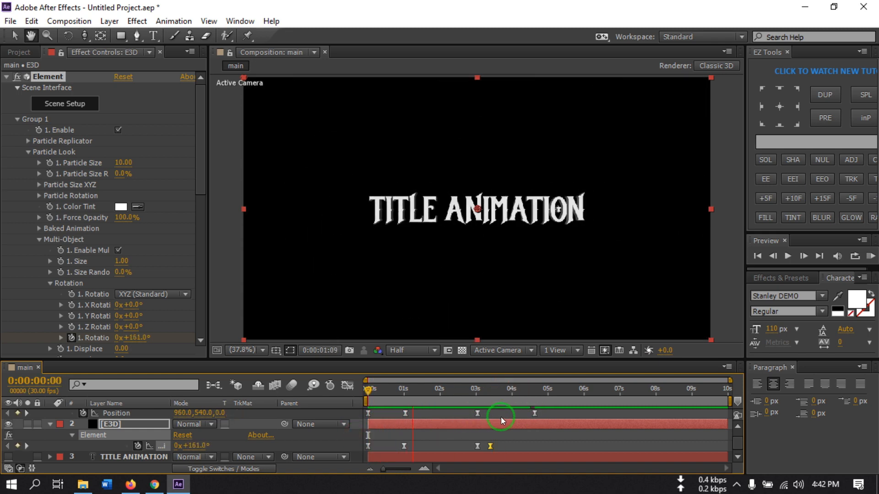
key(space)
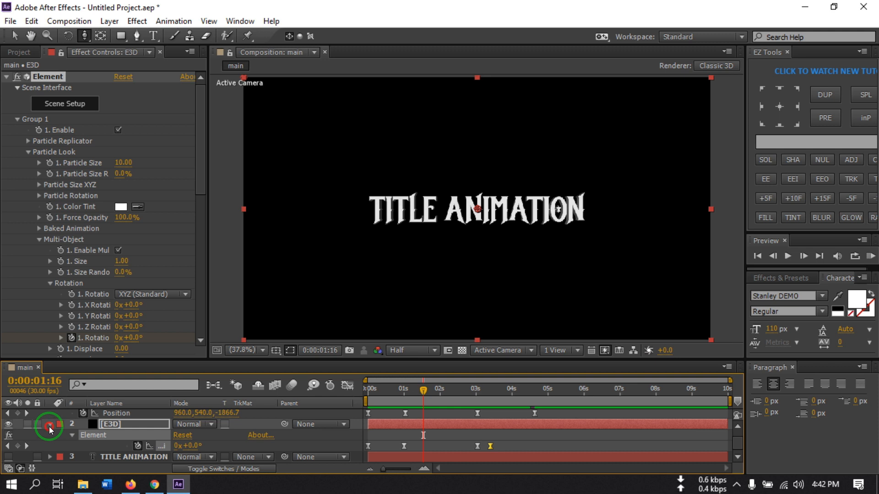
Step: Collapse the properties of the E3D and Camera 1 layers and bring the project's item list into view
click(49, 425)
click(49, 416)
click(108, 453)
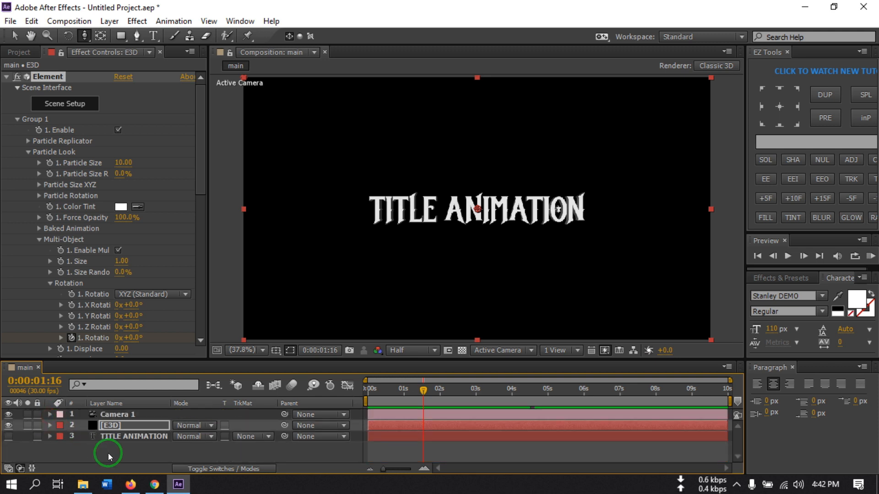
click(19, 52)
Step: Pre-compose all three layers into a new composition named Title, moving all attributes into it
drag(117, 453, 104, 413)
right_click(105, 413)
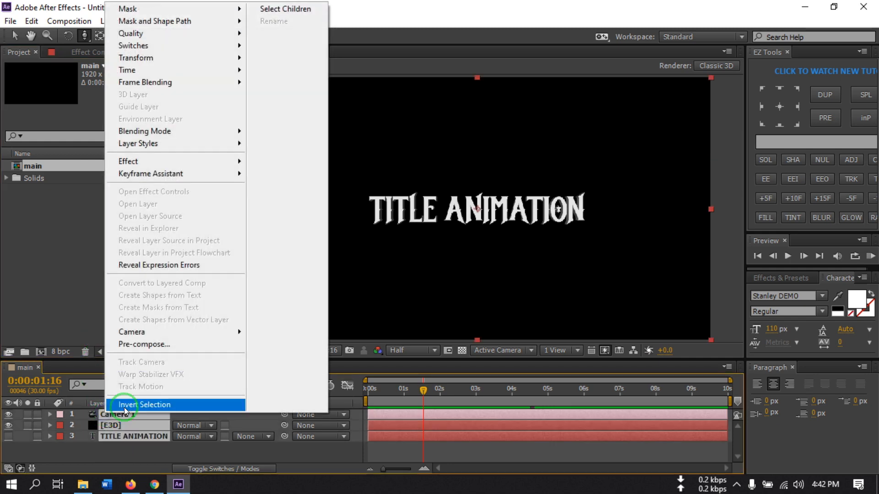
click(140, 344)
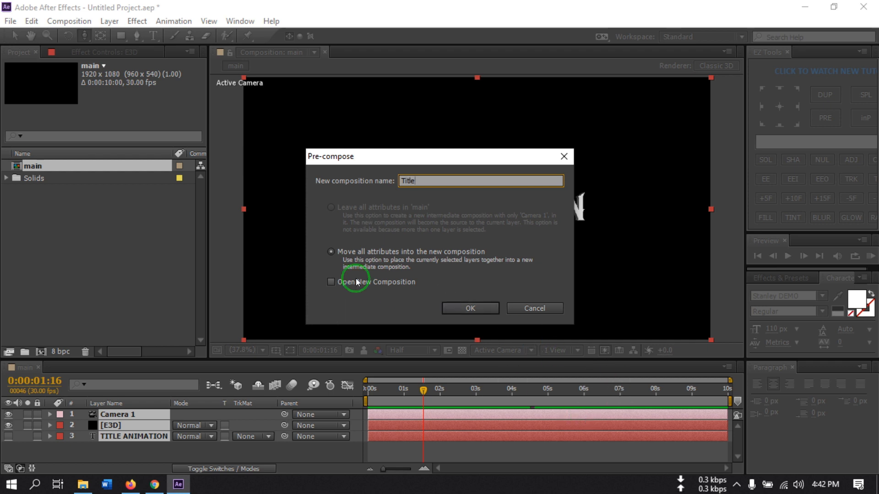
click(335, 254)
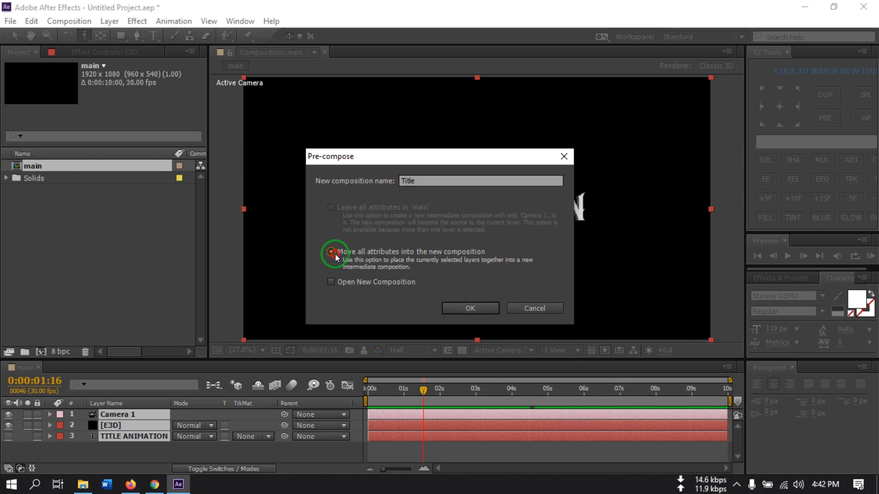
click(468, 307)
click(158, 443)
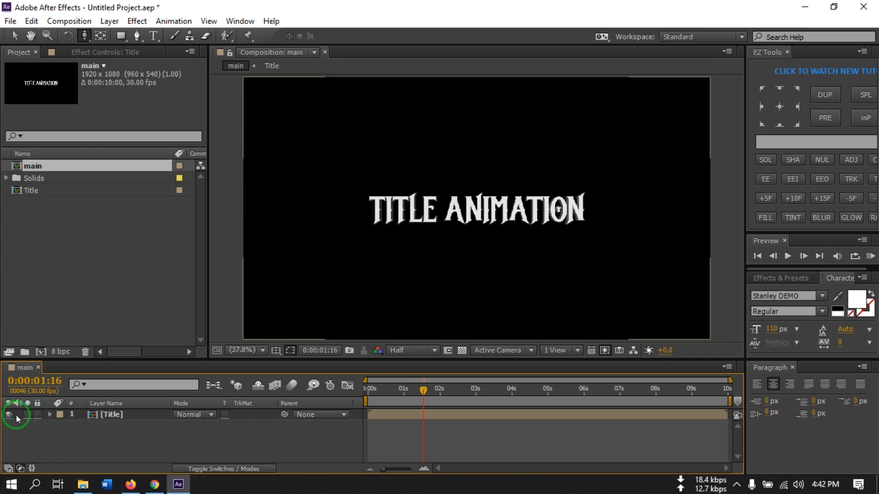
Step: Create a 1920 x 1080 px solid layer in the main composition with the dark blue colour 2F3758
right_click(73, 430)
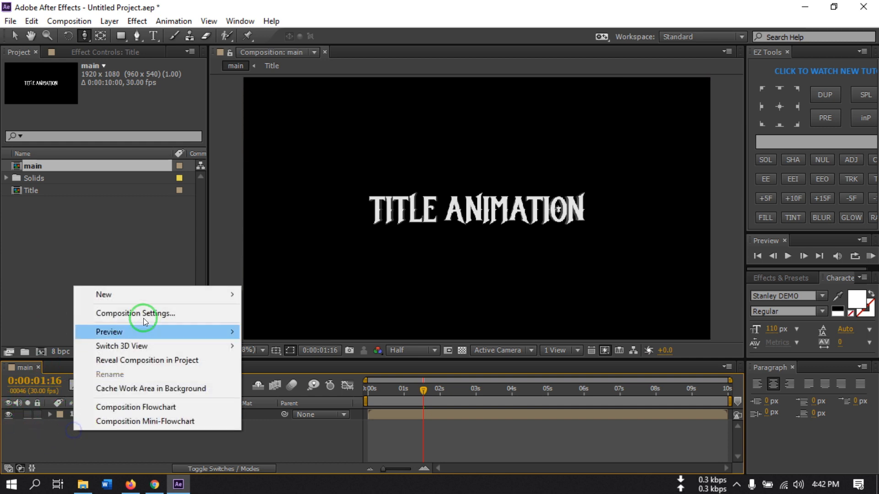
mouse_move(137, 294)
click(271, 328)
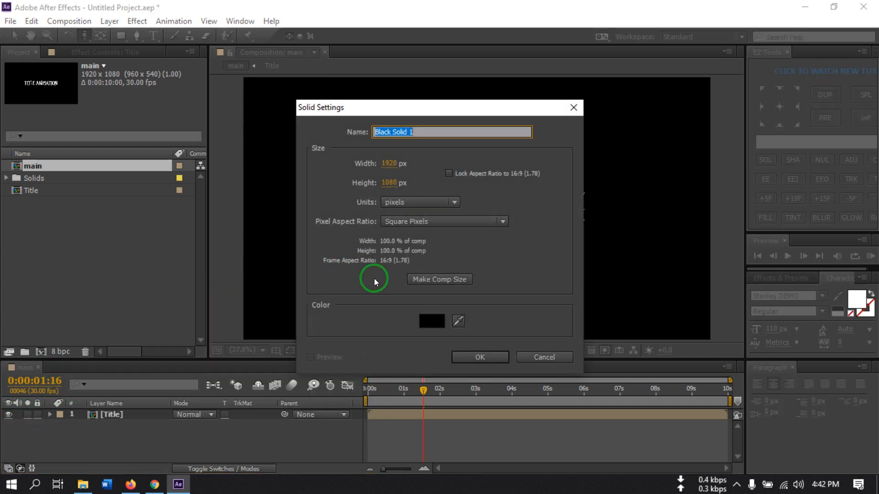
click(432, 322)
click(673, 270)
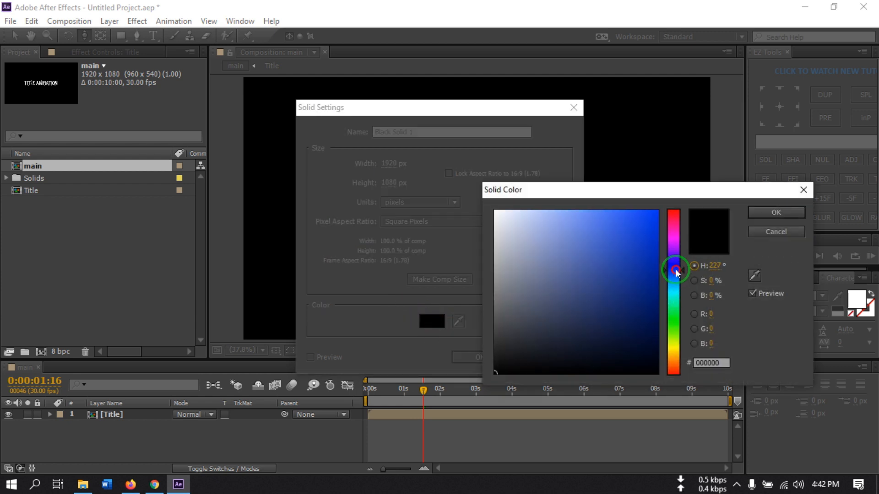
drag(574, 294, 565, 305)
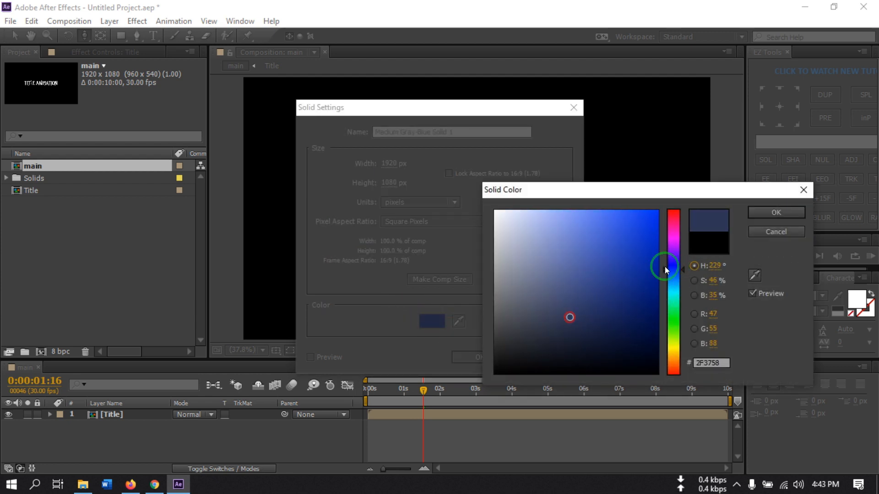
click(763, 211)
click(483, 357)
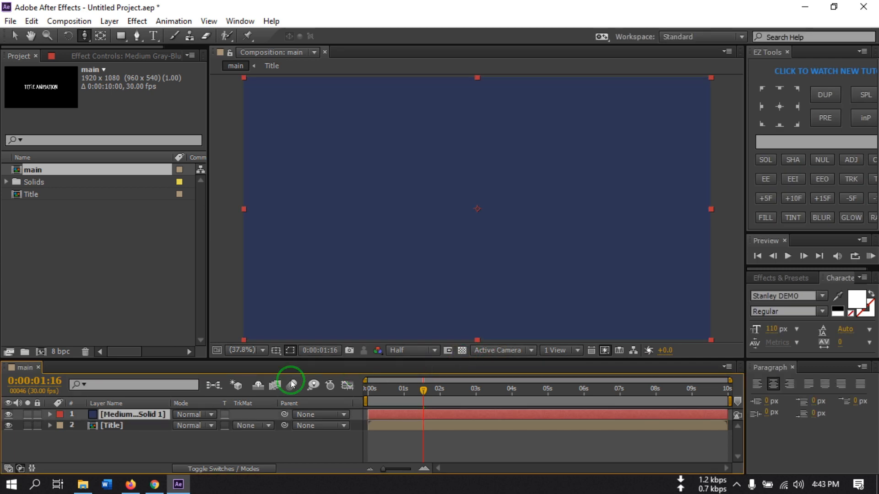
Step: Move the blue solid layer below the Title layer and rename it BG
drag(117, 418, 106, 441)
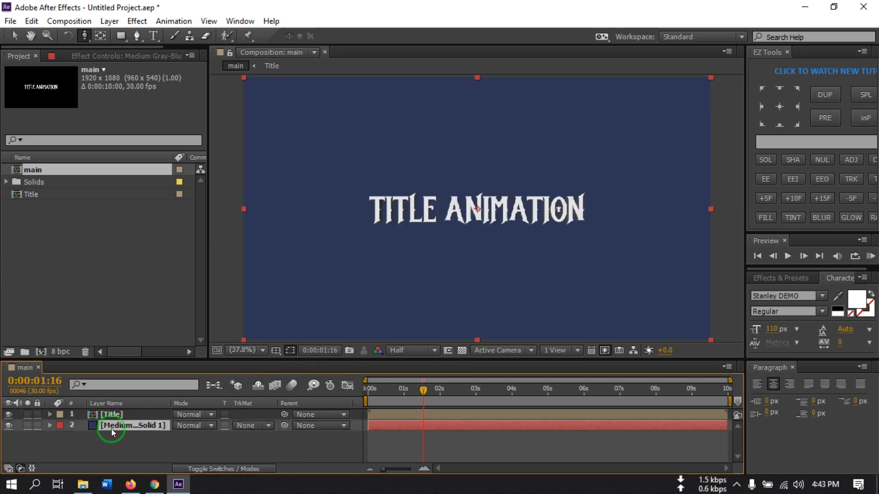
right_click(112, 426)
click(284, 36)
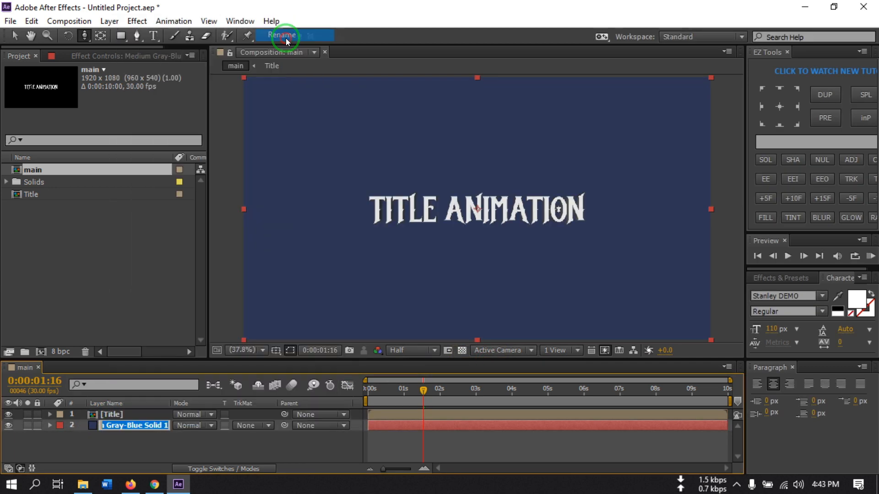
text(BG)
click(174, 451)
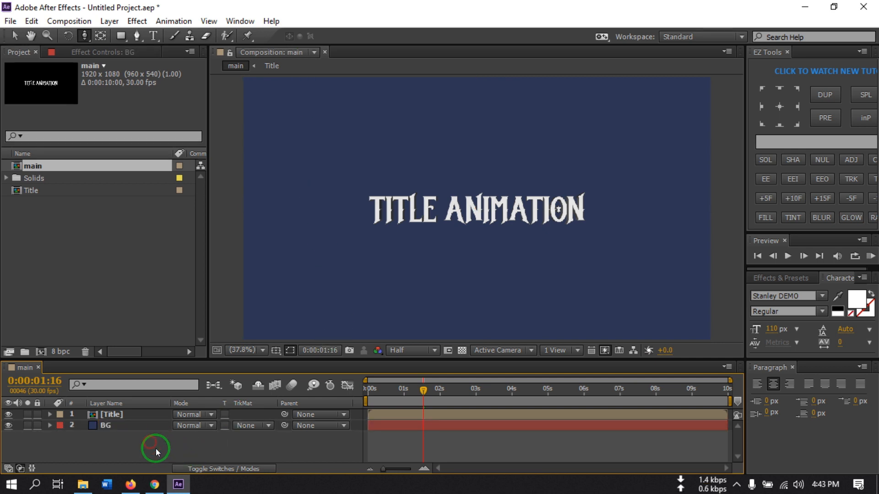
Step: Import the lence flayer, Particle and Smoke videos from the desktop's Project files folder in File Explorer into the After Effects project
click(83, 485)
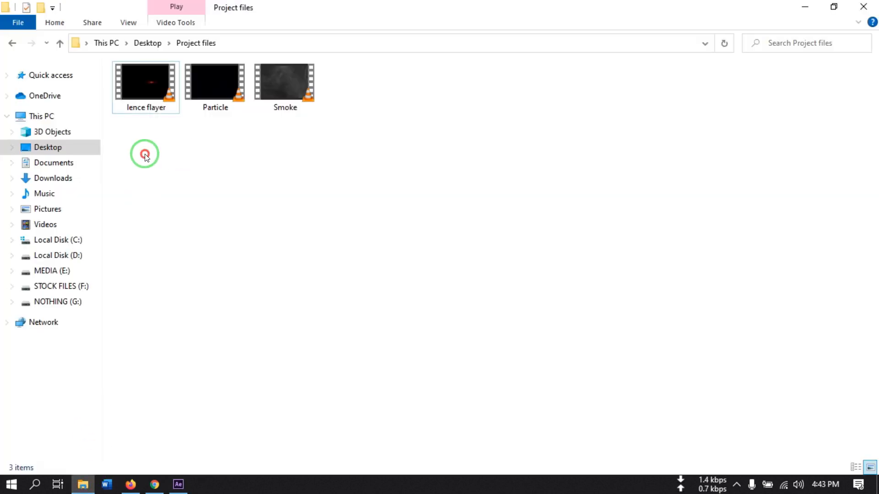
drag(143, 153, 93, 256)
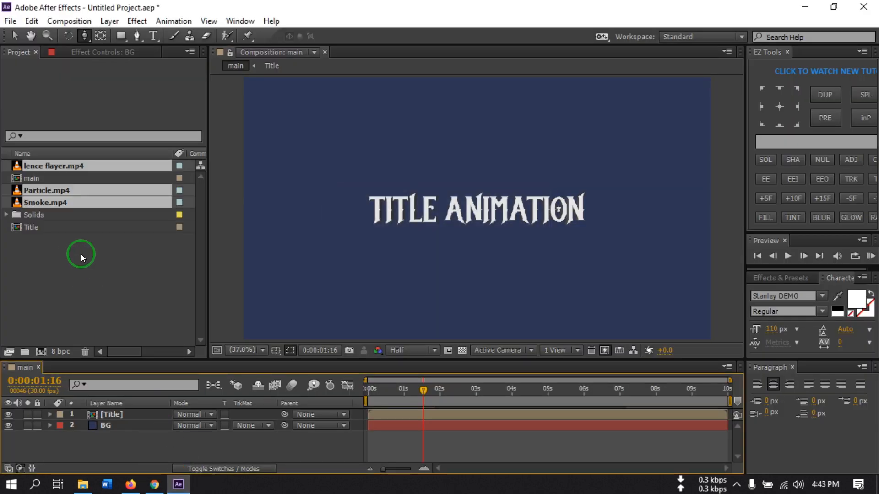
click(81, 240)
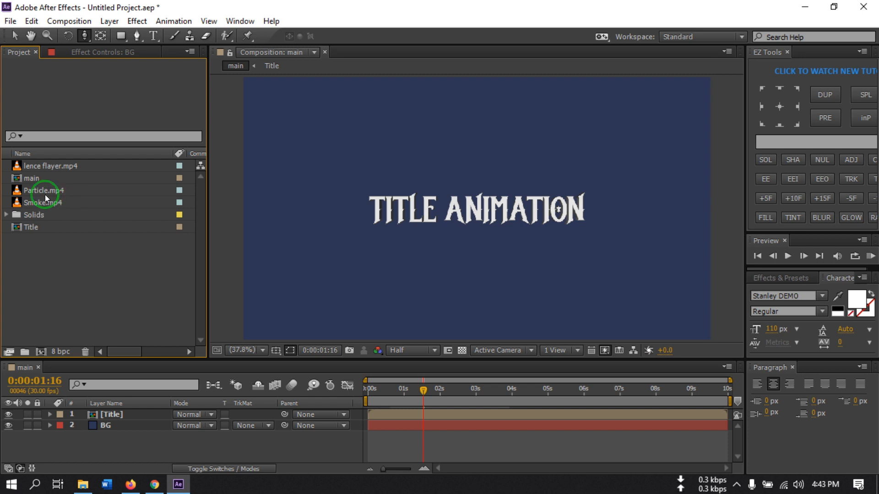
Step: Add Smoke.mp4 to the composition between the Title and BG layers and set its blending mode to Overlay
drag(44, 202, 109, 417)
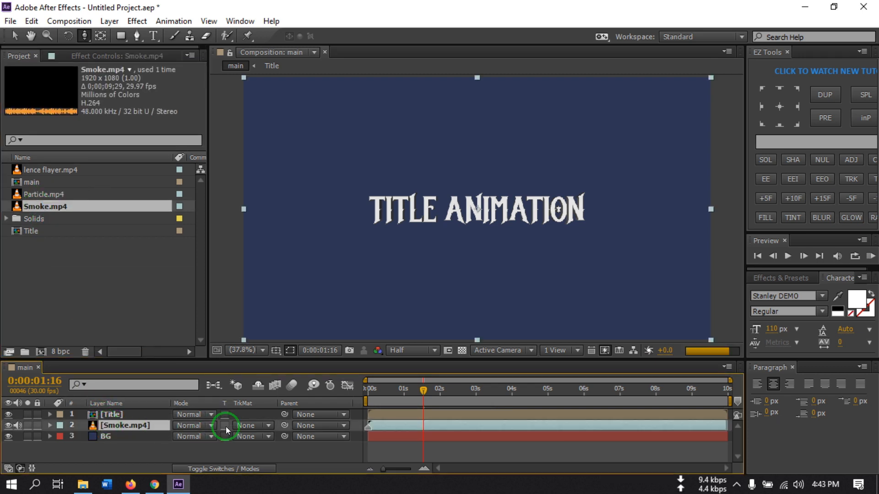
click(240, 424)
click(194, 426)
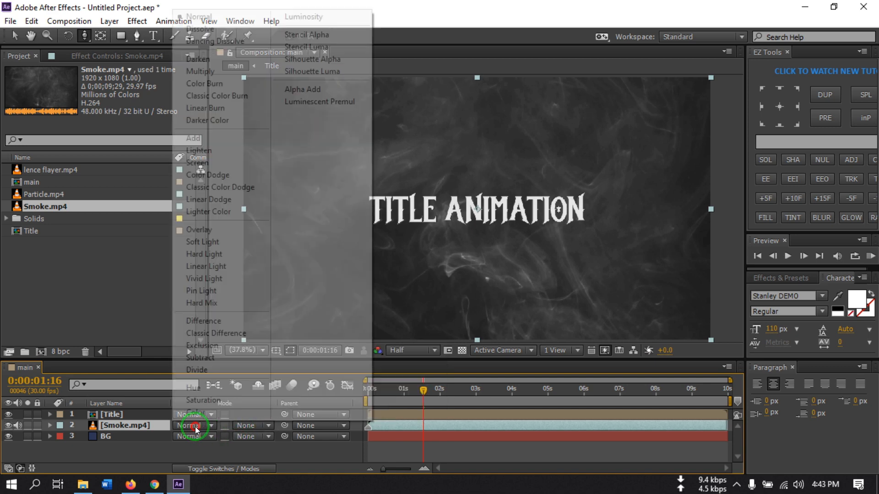
click(199, 229)
click(106, 450)
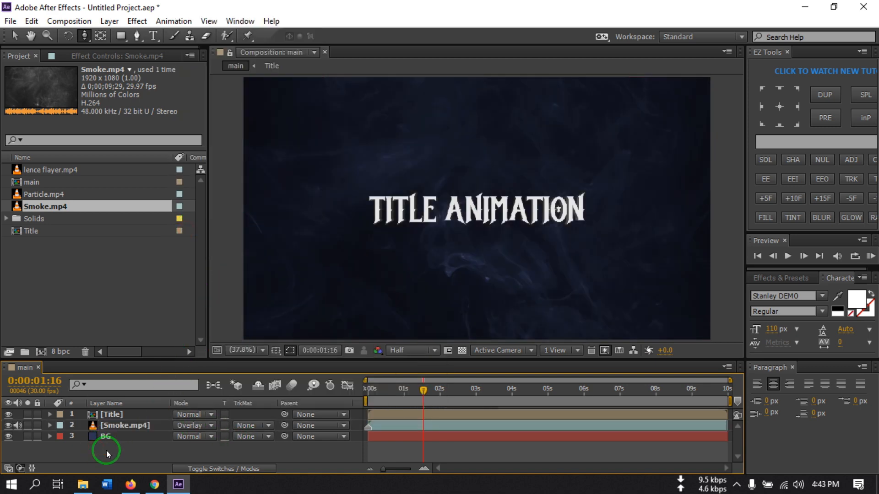
Step: Create an adjustment layer above the Title layer and apply the Curves effect to it
right_click(106, 451)
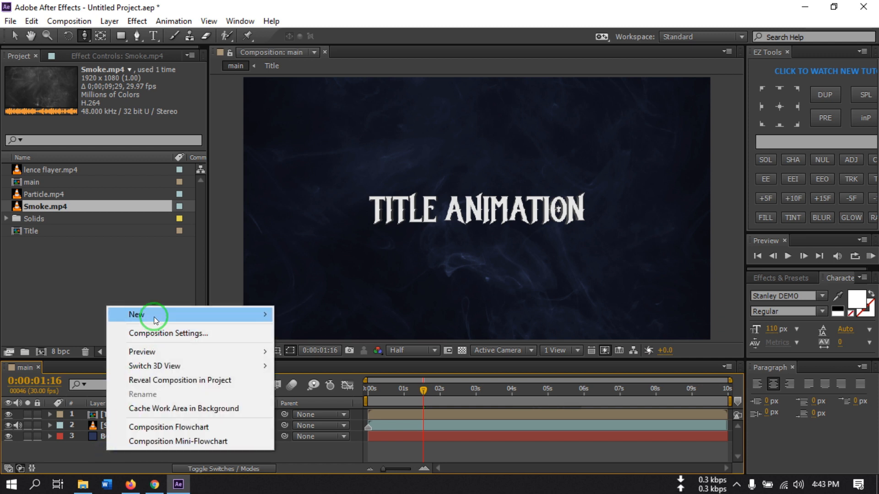
mouse_move(249, 317)
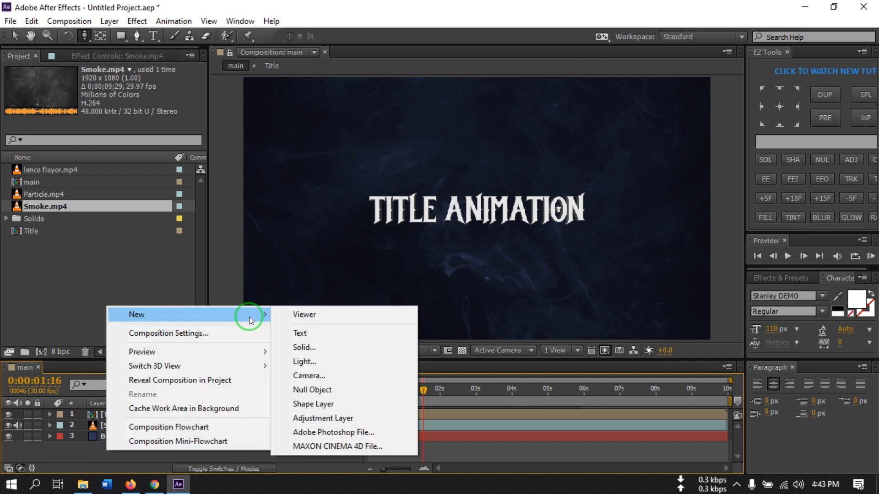
click(337, 418)
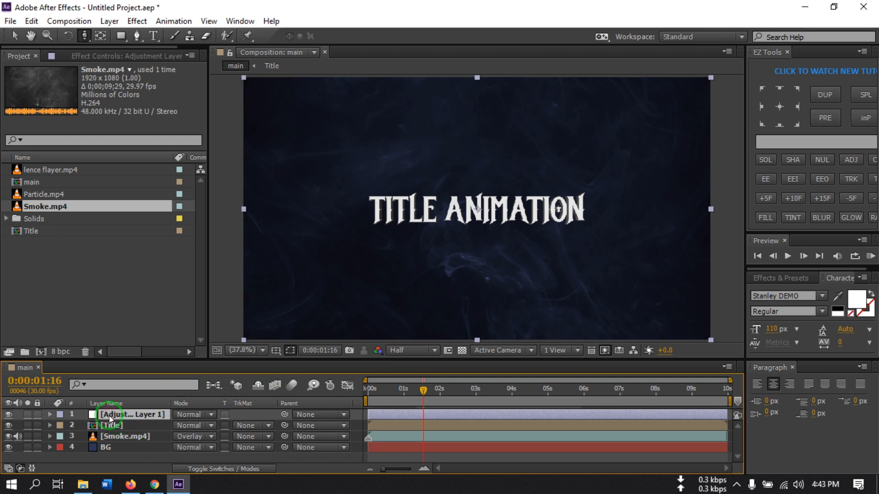
key(ctrl+space)
text(c)
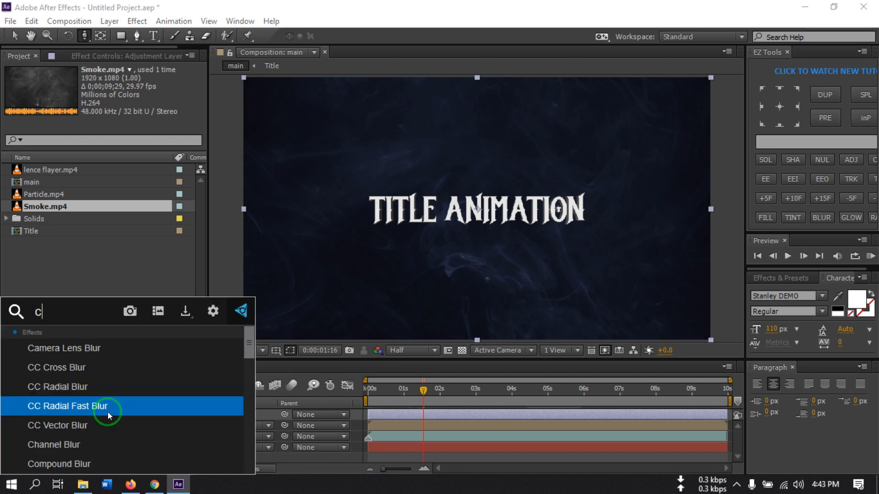
text(urv)
click(70, 348)
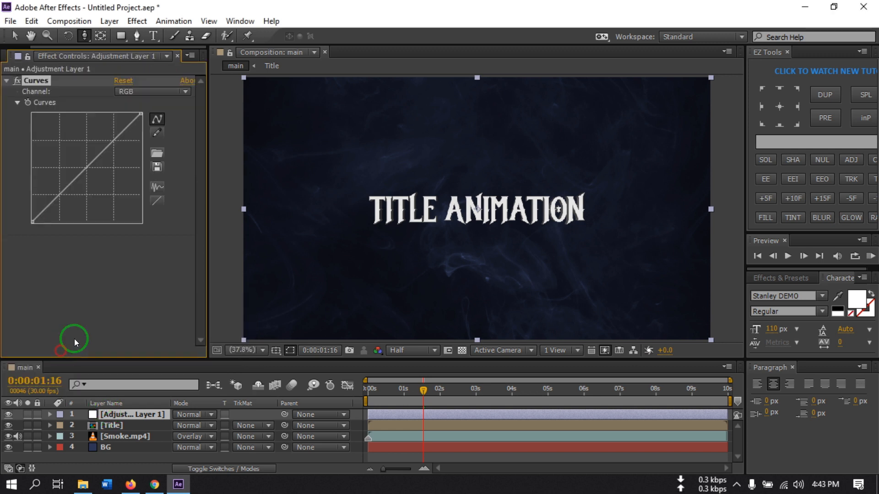
Step: Shape the adjustment layer's RGB curve into an S, raising the highlights and moderately lowering the shadows
drag(112, 141, 105, 136)
drag(63, 184, 71, 196)
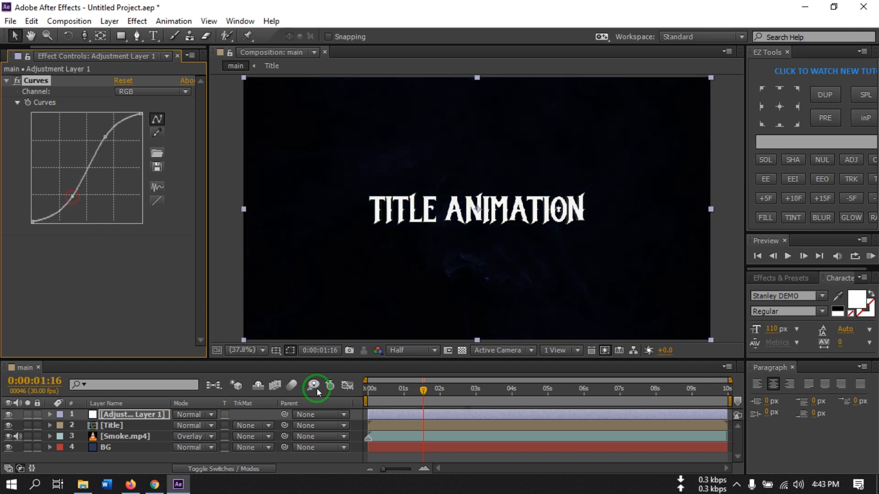
mouse_move(405, 391)
mouse_down()
mouse_move(383, 394)
mouse_move(405, 394)
mouse_up()
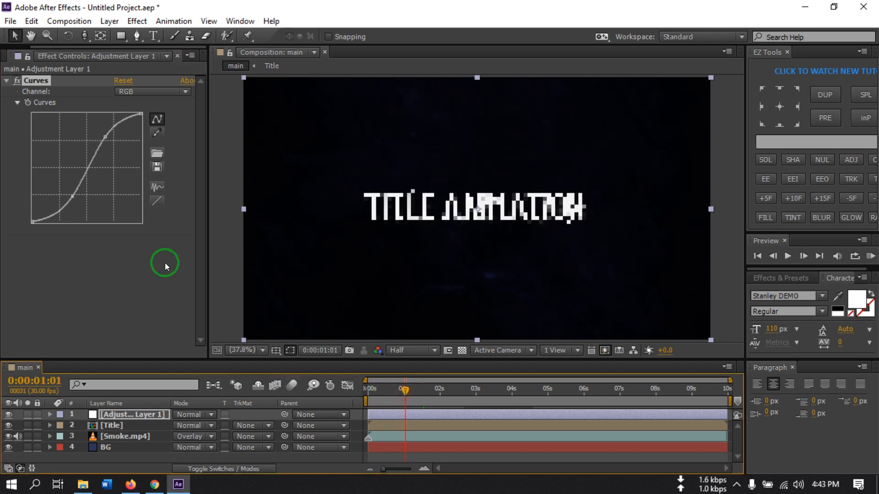
click(71, 196)
drag(72, 196, 67, 197)
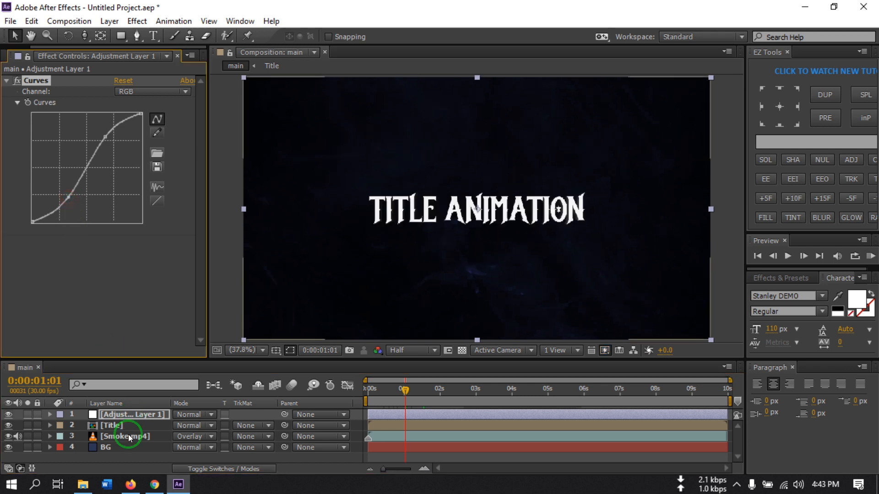
Step: Change the BG solid's colour to the muted dark blue 313752 in its solid settings
click(111, 447)
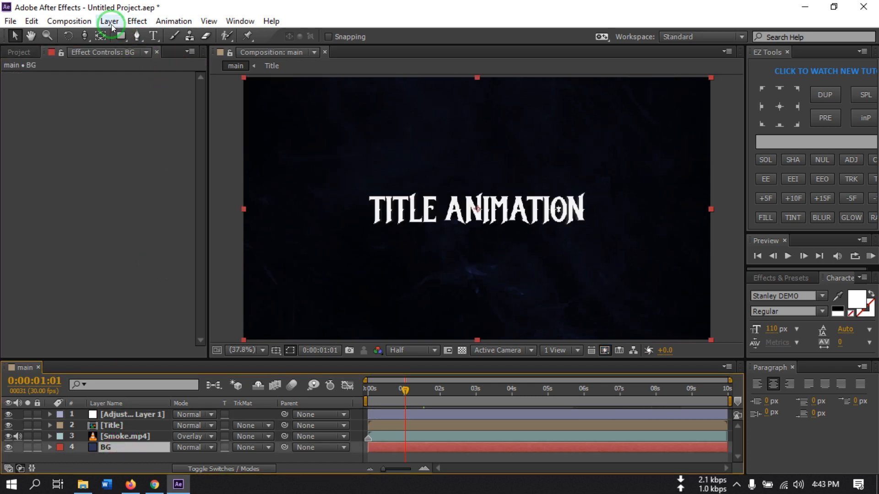
click(109, 22)
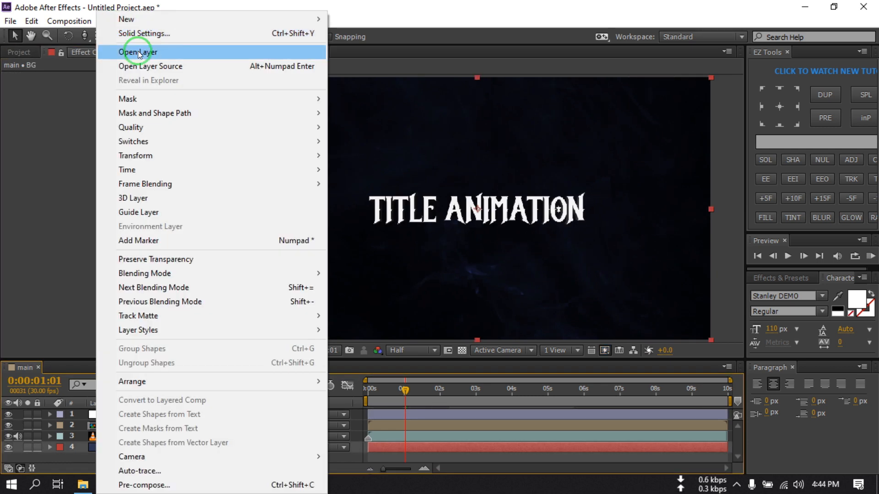
click(137, 34)
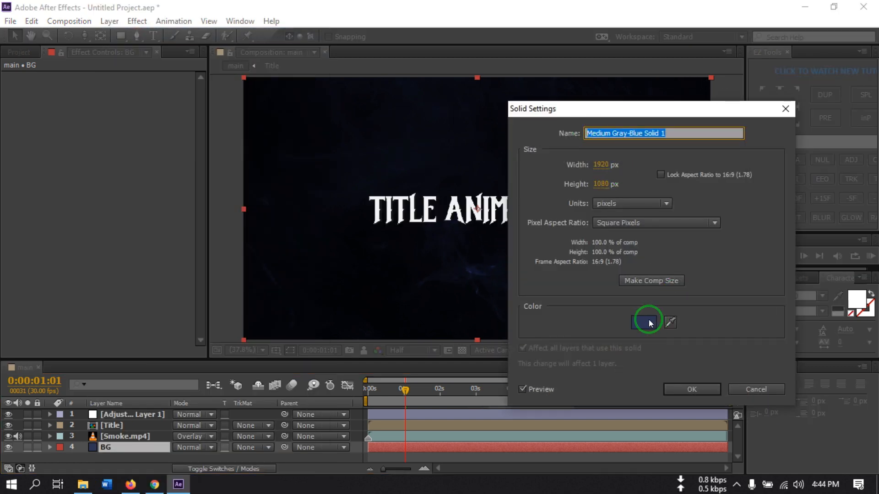
click(650, 323)
mouse_move(569, 314)
mouse_down()
mouse_move(575, 308)
mouse_move(569, 320)
mouse_move(552, 315)
mouse_move(551, 329)
mouse_move(560, 320)
mouse_up()
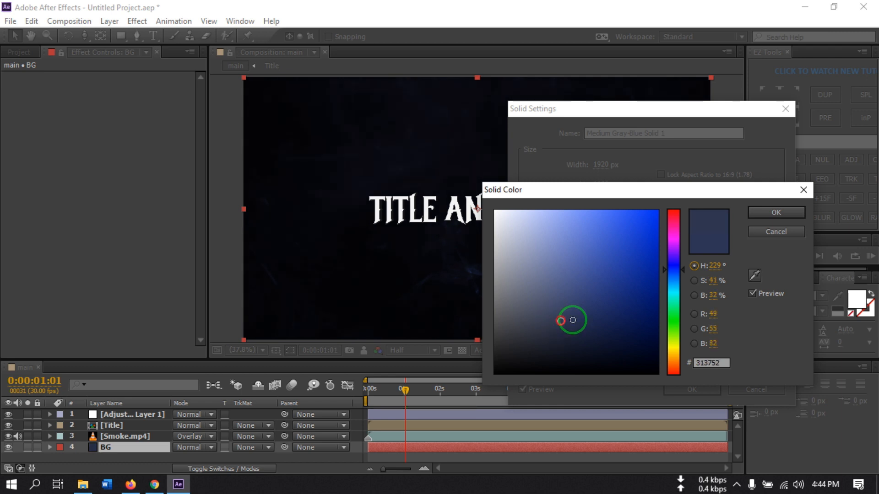
click(772, 215)
click(685, 389)
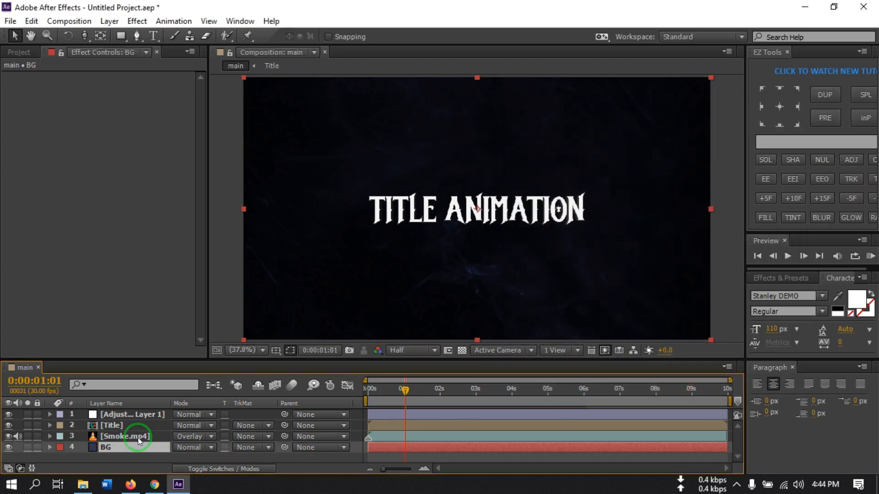
Step: Set the composition preview resolution to Third and scrub through the opening of the title animation
drag(401, 392, 378, 397)
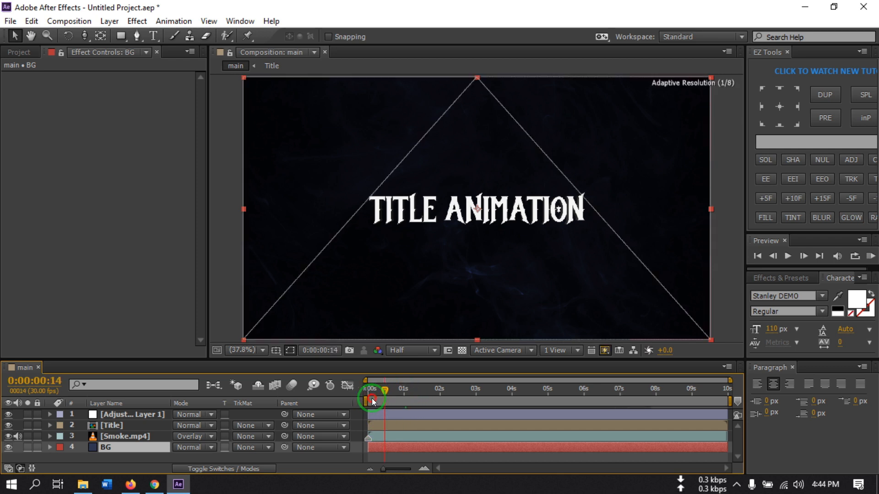
click(413, 350)
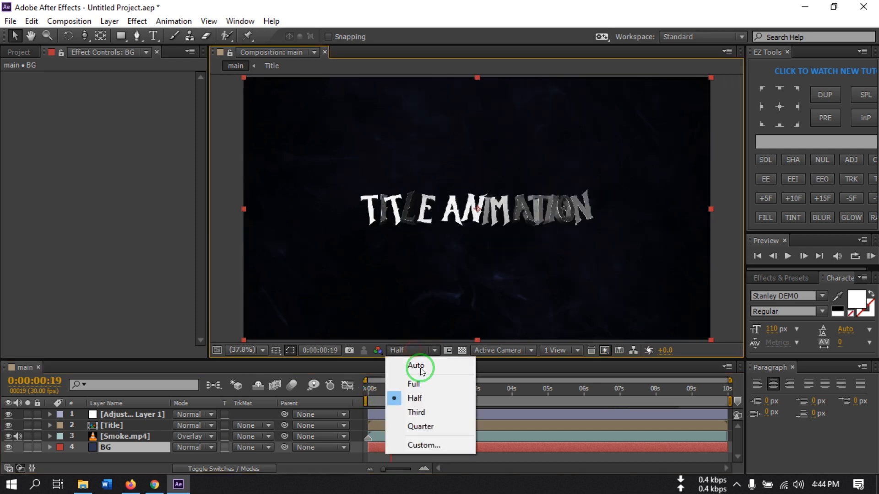
click(418, 411)
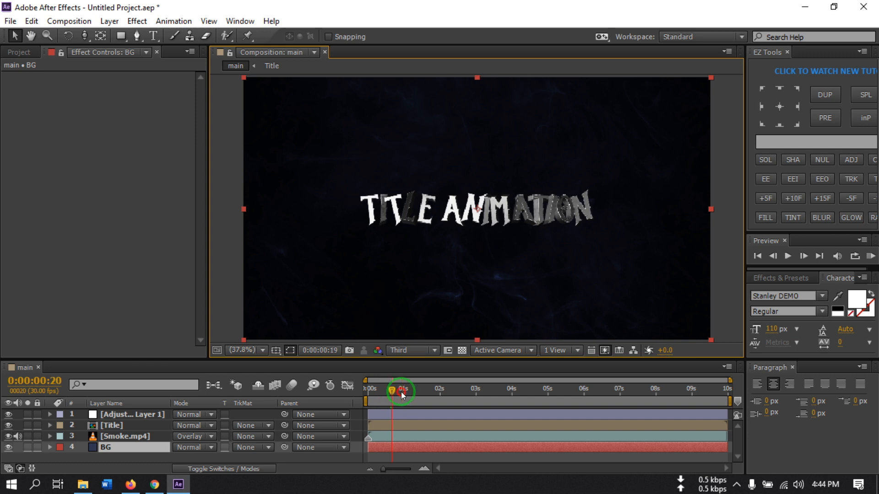
drag(401, 392, 413, 398)
Step: Add lence flayer.mp4 as the topmost layer of the composition and set its blending mode to Screen
click(20, 53)
click(54, 197)
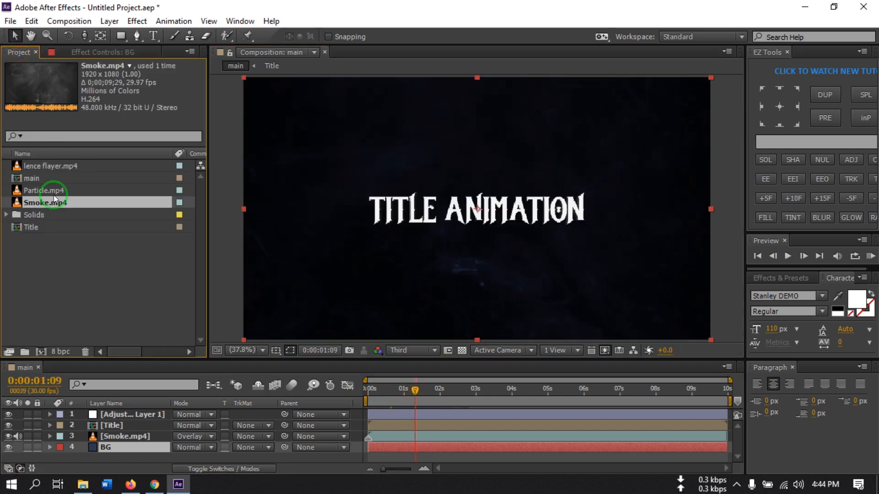
click(48, 240)
click(46, 166)
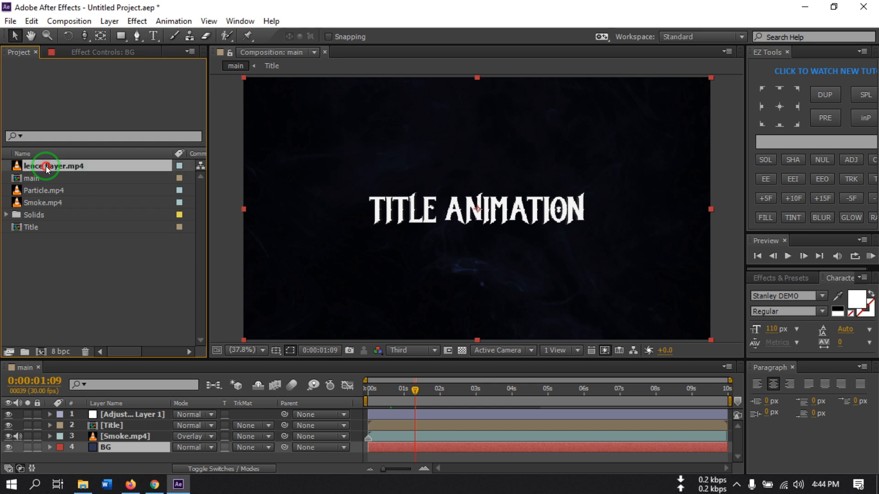
drag(46, 166, 127, 418)
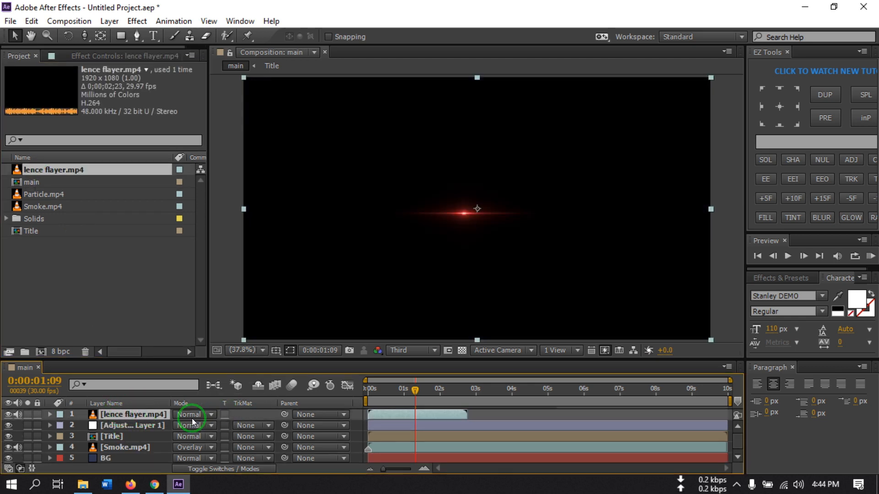
click(191, 419)
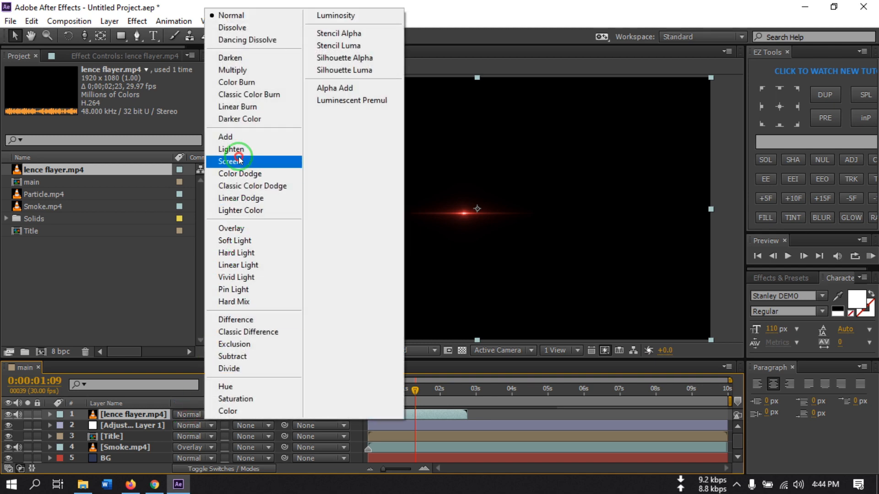
click(238, 160)
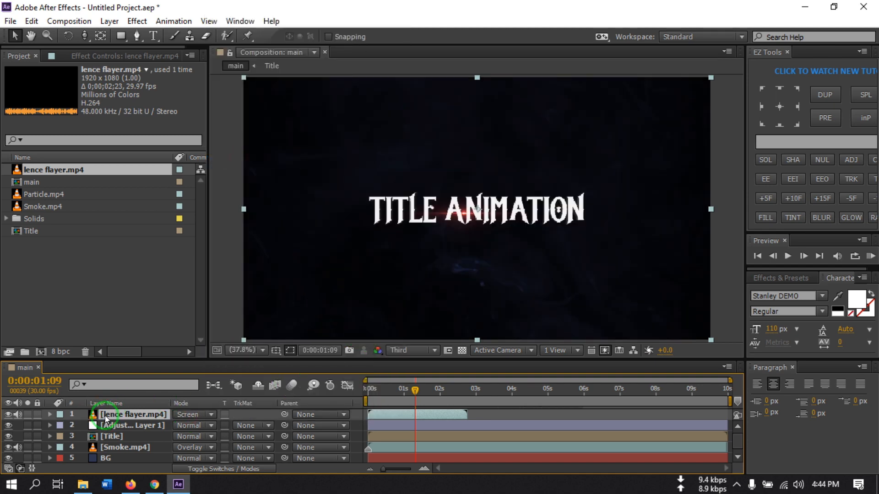
Step: Scale the lens flare layer to 150% and move it so the flare runs along the title's lower edge
key(s)
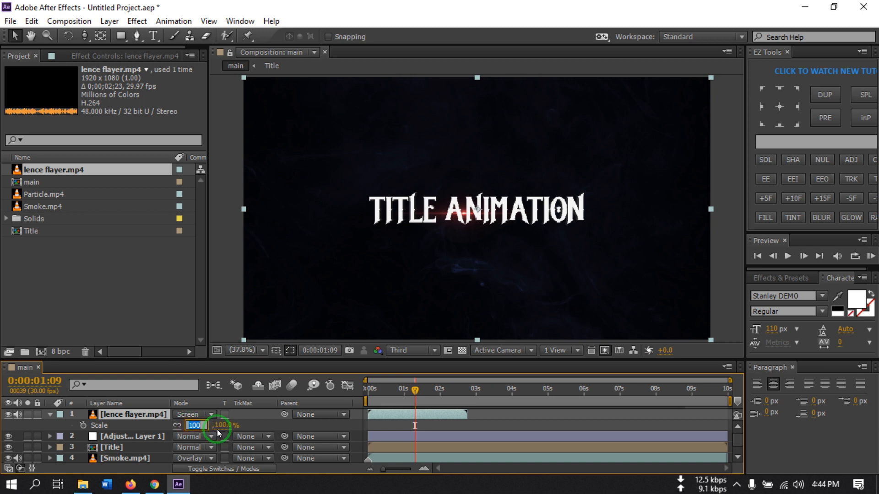
text(150)
key(Return)
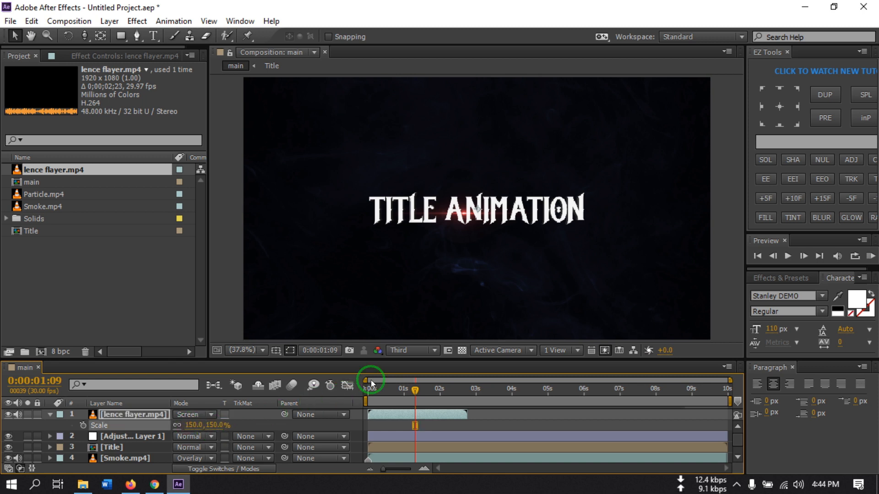
drag(459, 218, 457, 224)
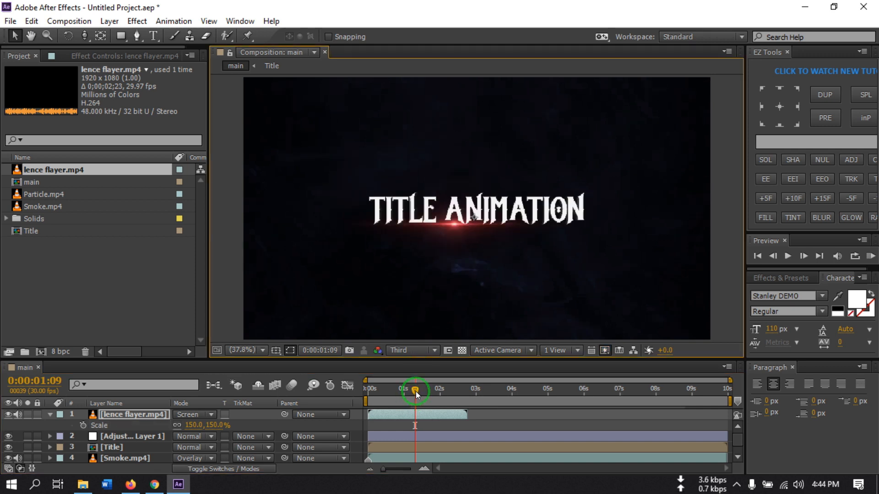
Step: Shift the lens flare clip to start about 0.4 seconds into the composition and play back the result
drag(415, 392, 435, 414)
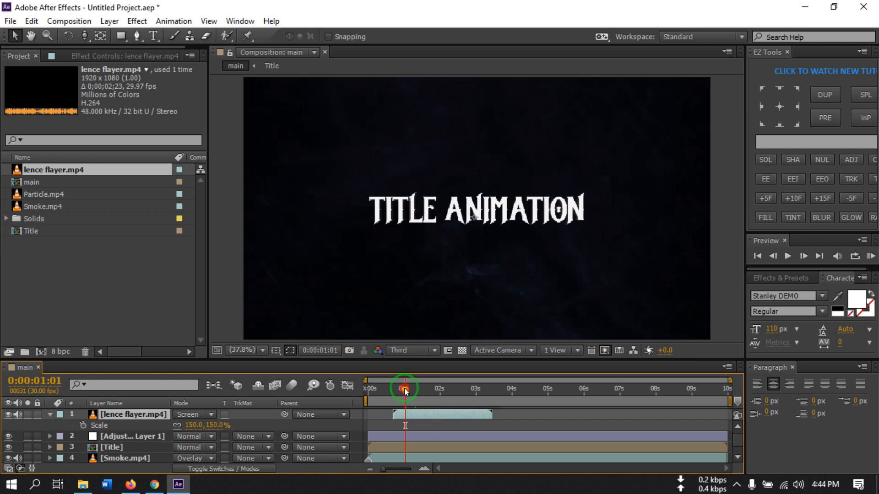
drag(404, 388, 400, 420)
key(space)
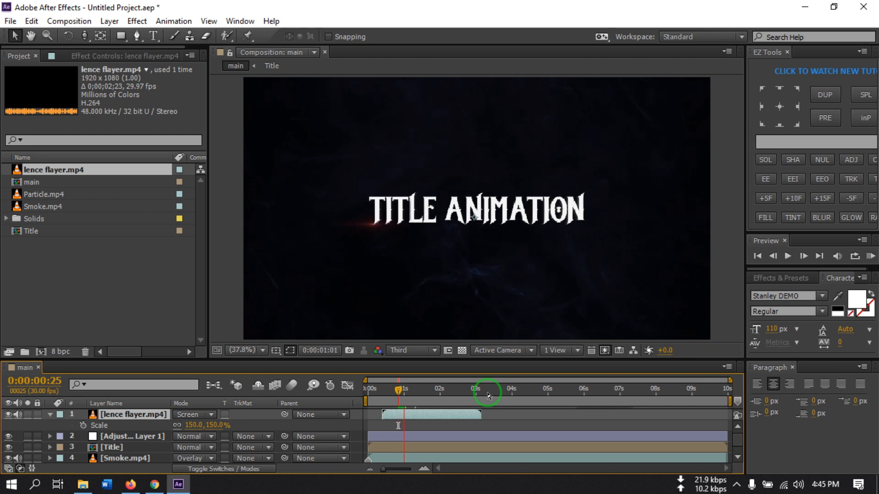
Step: Add Particle.mp4 as the topmost layer of the main composition and set its blending mode to Screen
click(39, 194)
drag(39, 194, 109, 418)
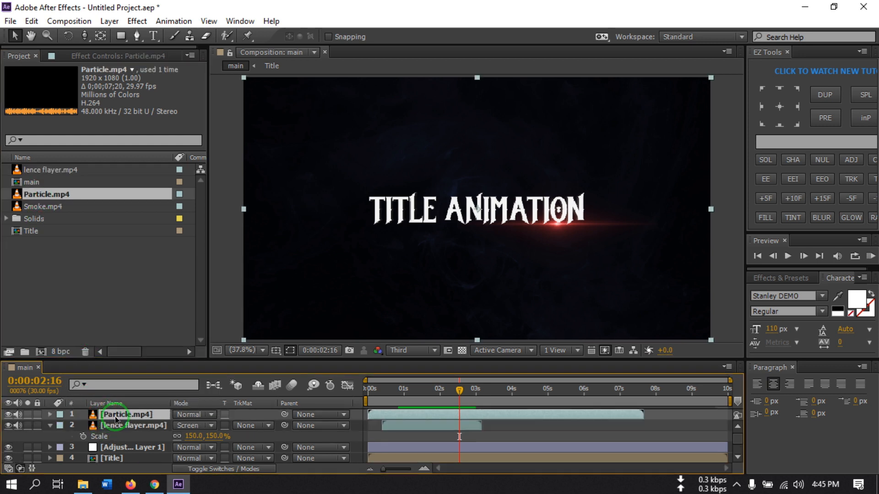
click(189, 414)
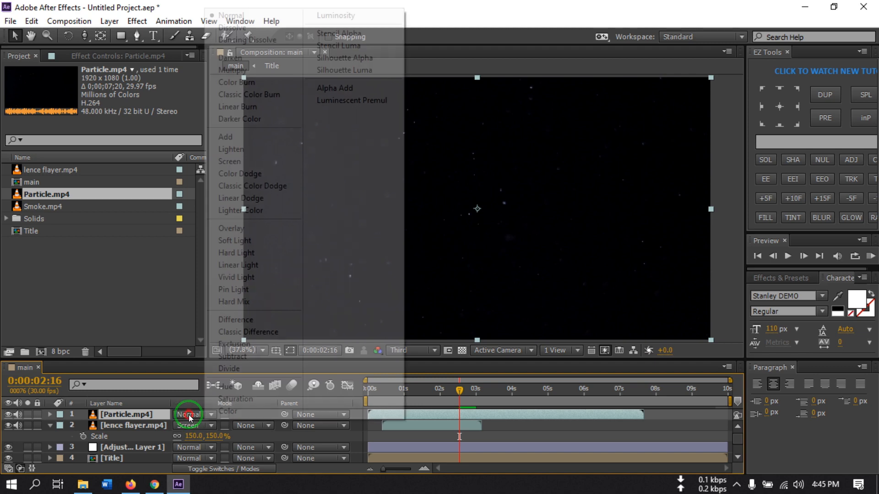
click(233, 163)
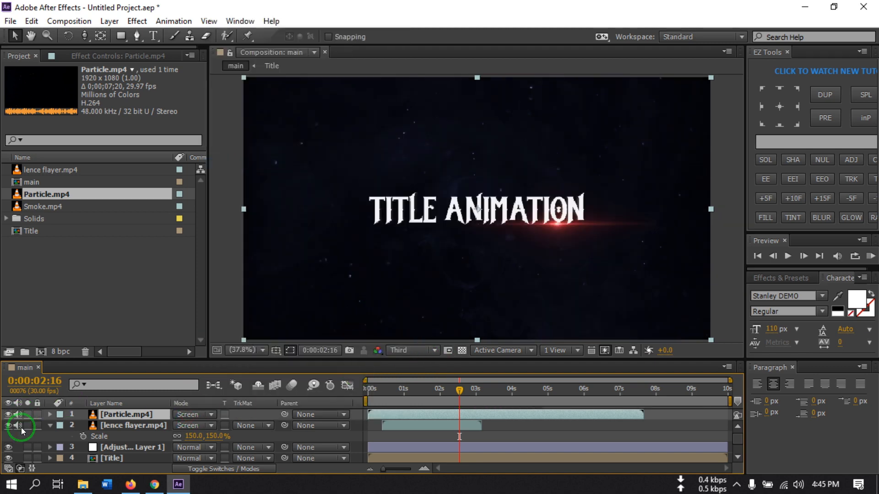
click(48, 425)
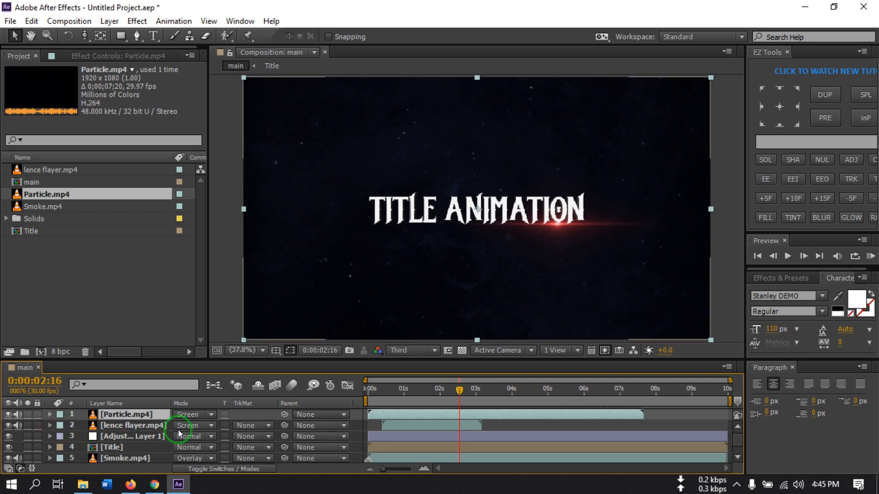
Step: Create a new composition named Render, place the main composition in it and scrub through the title animation
click(41, 352)
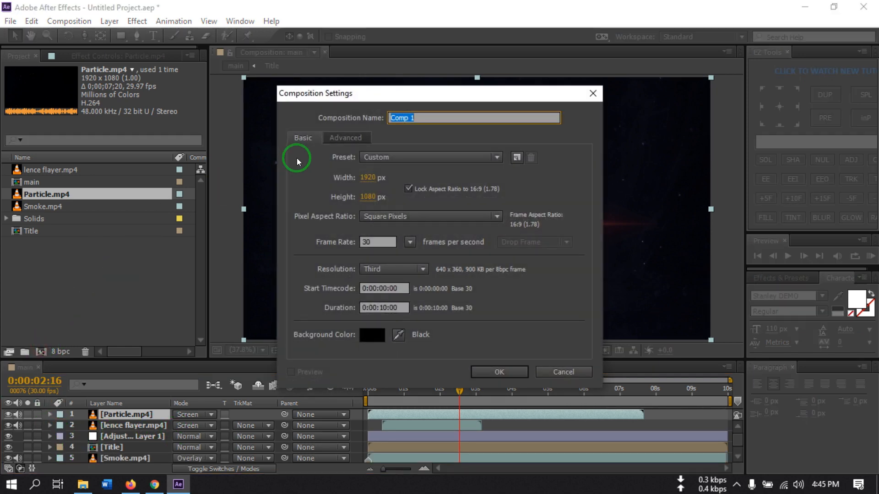
text(Render)
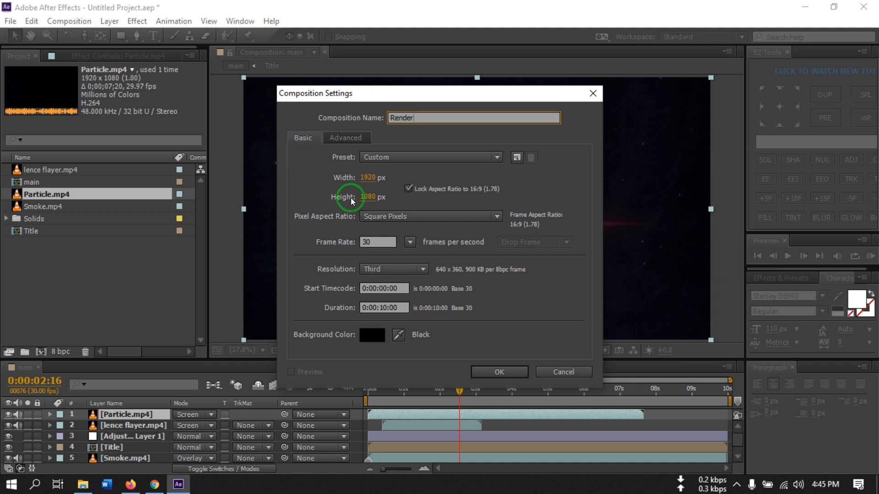
click(486, 372)
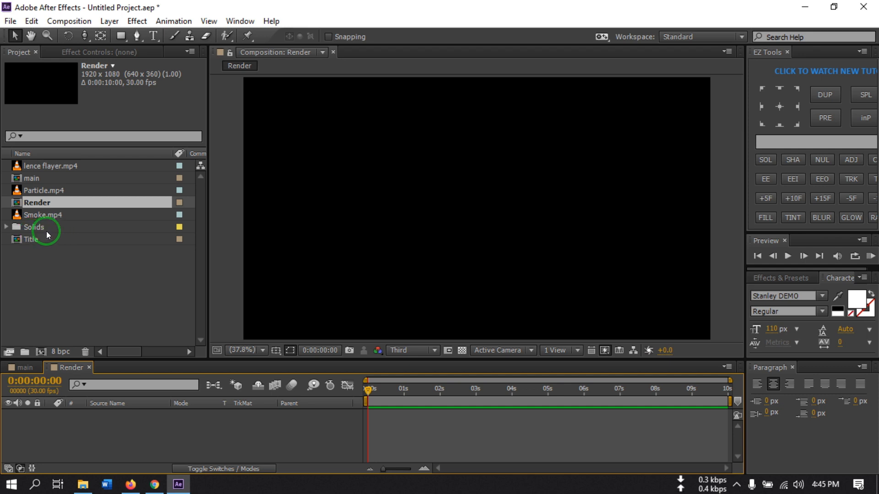
drag(28, 178, 114, 429)
click(366, 393)
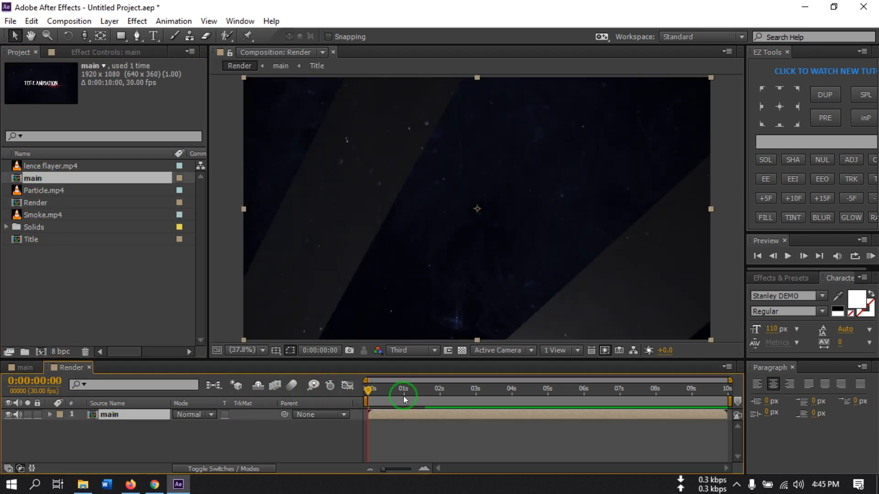
drag(367, 393, 463, 399)
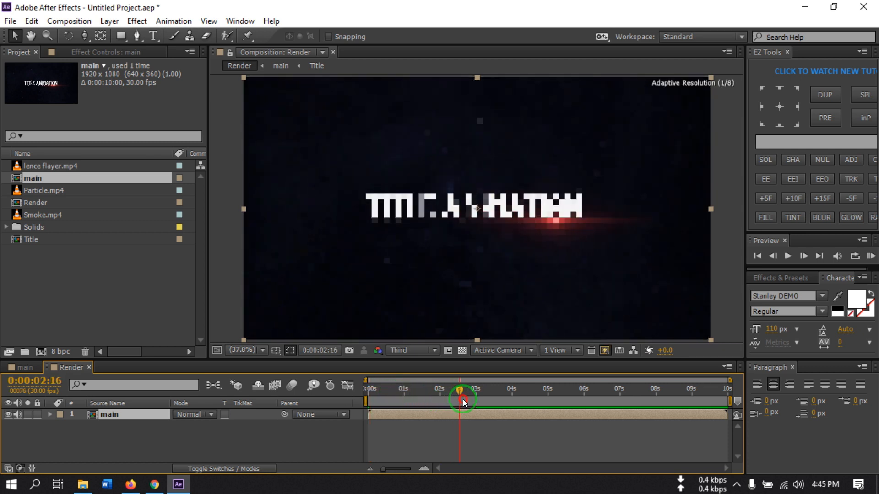
click(127, 447)
right_click(113, 439)
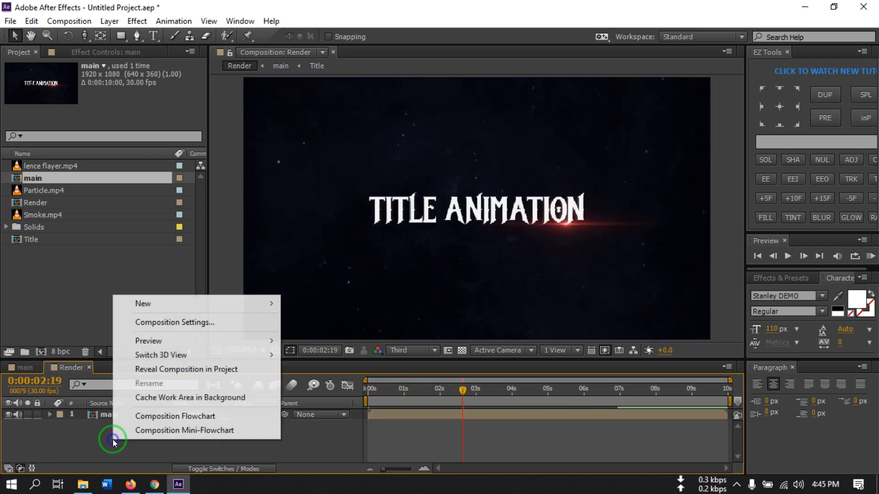
mouse_move(232, 303)
click(321, 333)
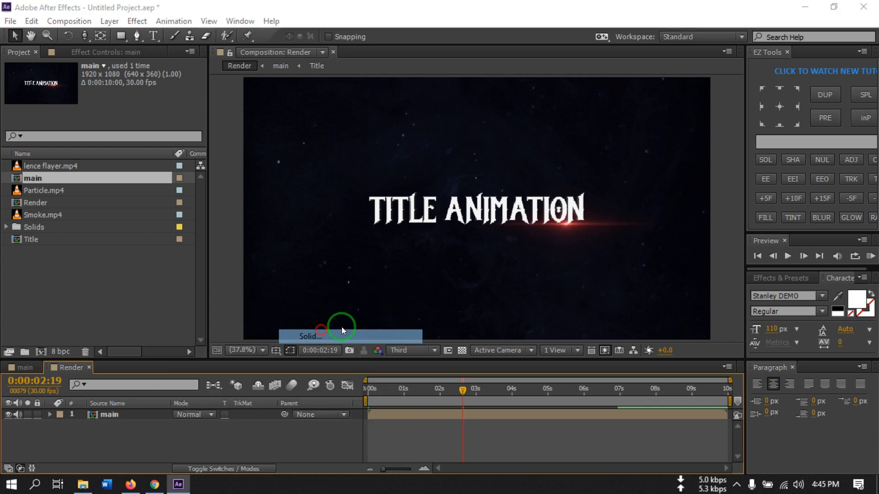
click(442, 320)
drag(509, 361, 494, 391)
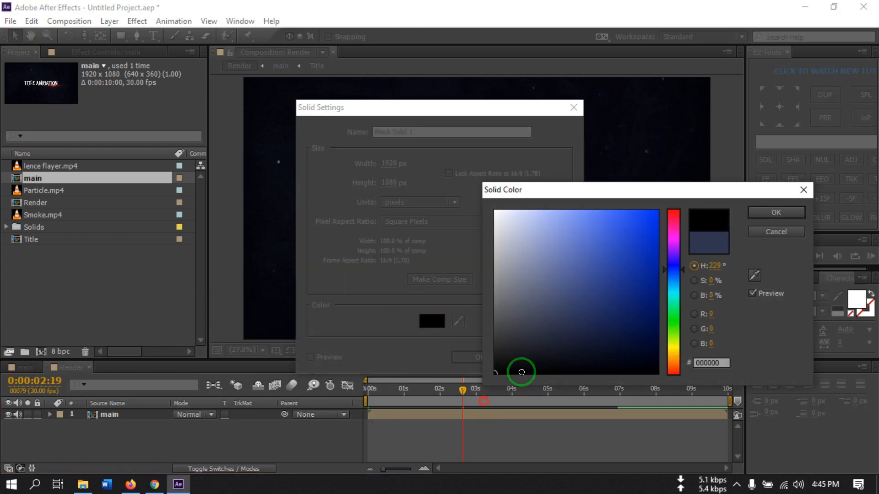
click(762, 212)
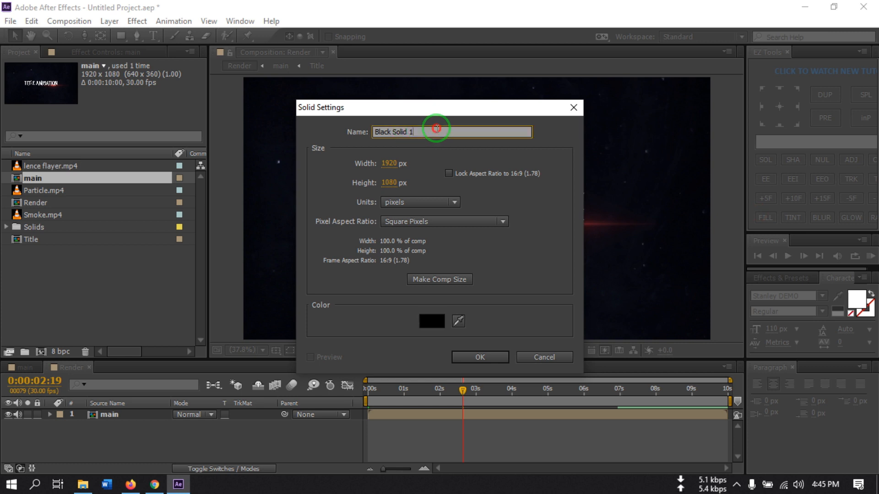
drag(432, 132, 337, 132)
text(Black bar)
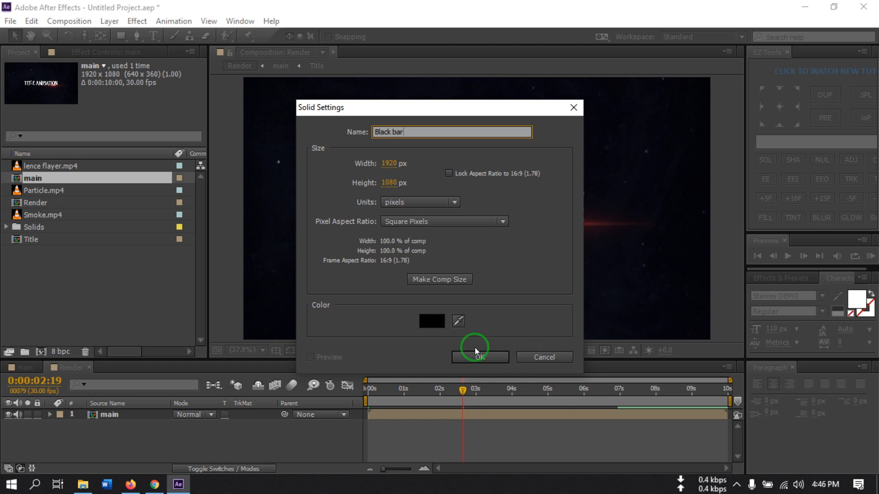
click(476, 355)
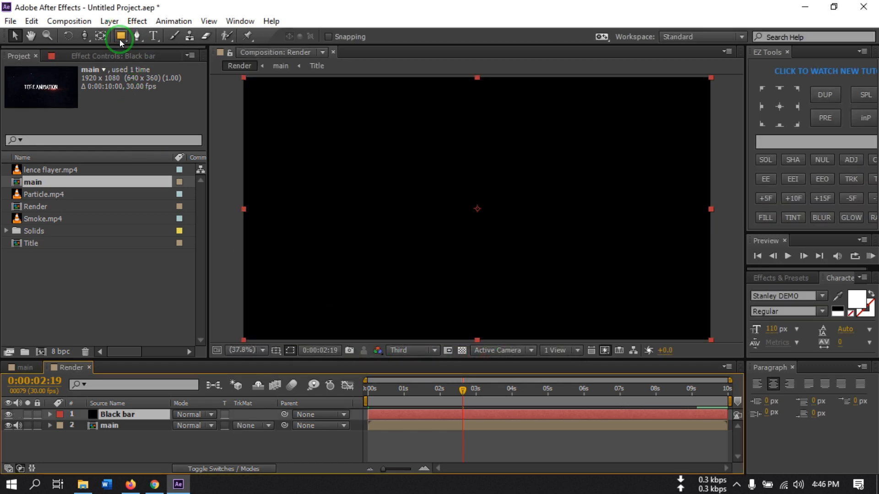
Step: Add a full-frame rectangular mask to the Black bar solid and show the Title/Action Safe guides
drag(120, 36, 181, 39)
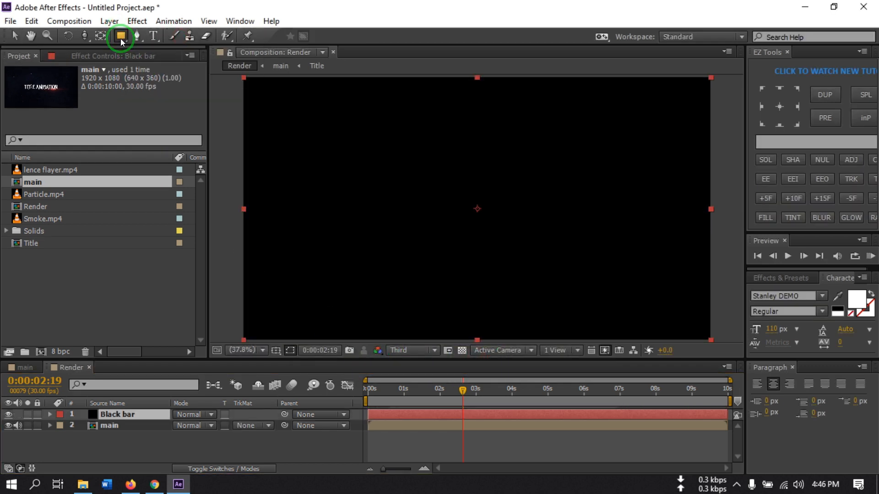
double_click(121, 37)
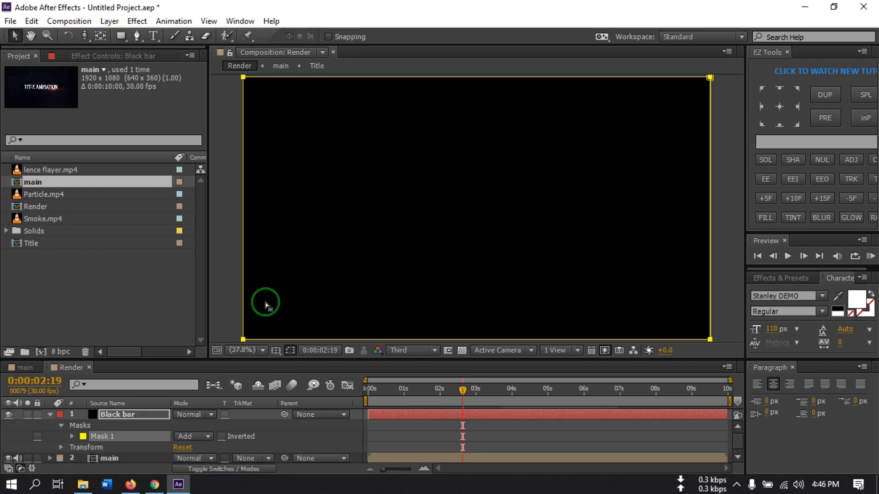
click(277, 350)
click(302, 366)
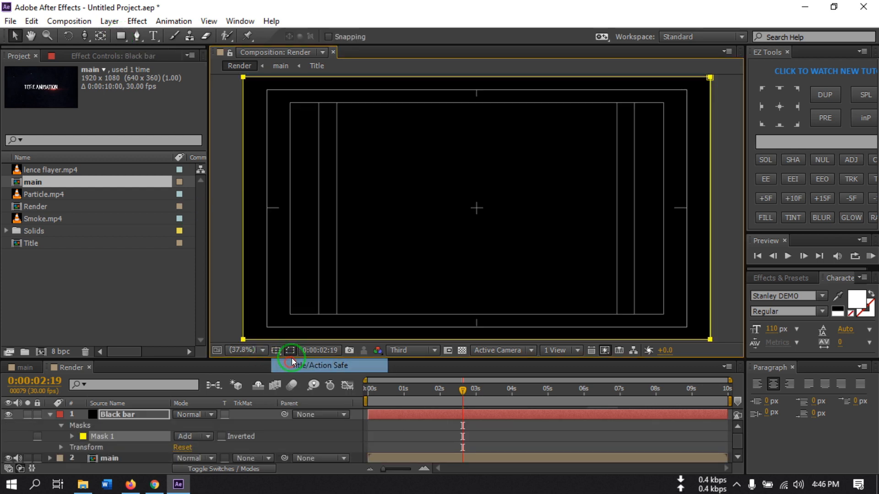
click(476, 79)
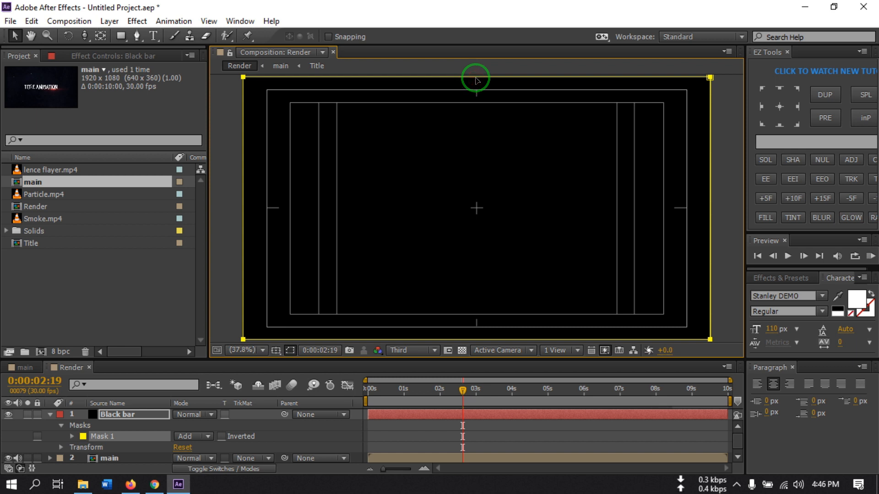
drag(475, 77, 474, 84)
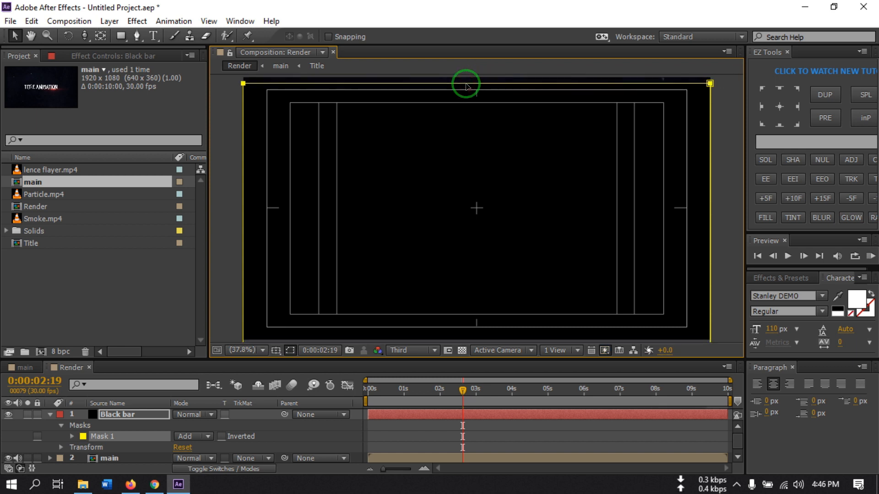
key(ctrl+z)
Step: Free-transform the mask, pulling its upper and lower edges inward to about the action-safe lines
double_click(243, 77)
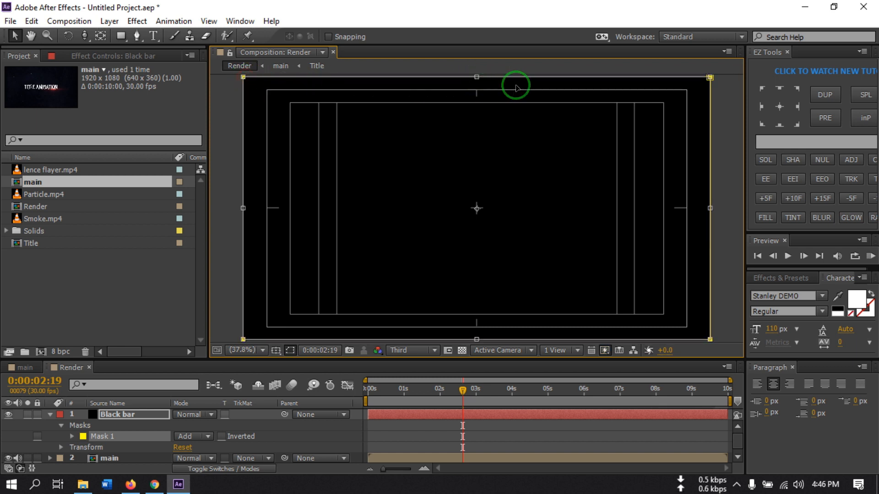
drag(476, 75, 474, 91)
key(ctrl+z)
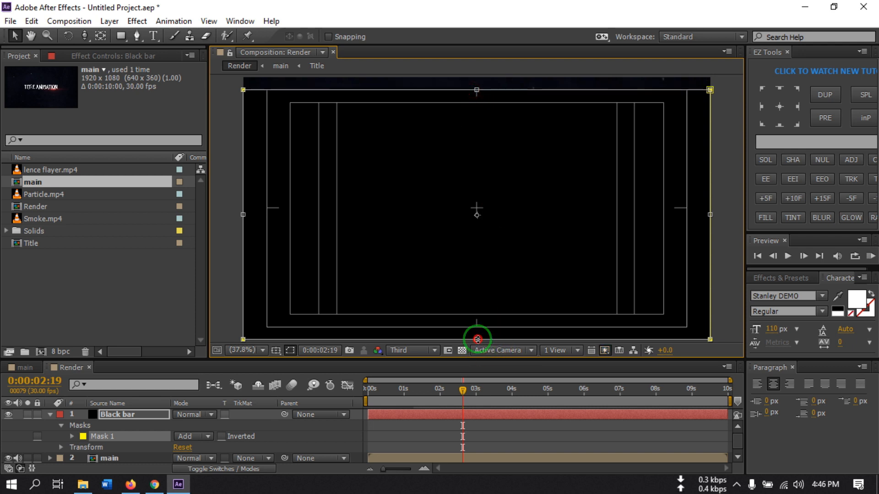
drag(477, 340, 477, 329)
Step: Set the Black bar mask's mode to Subtract so only letterbox bars cover the image, and collapse the layer's properties
click(210, 436)
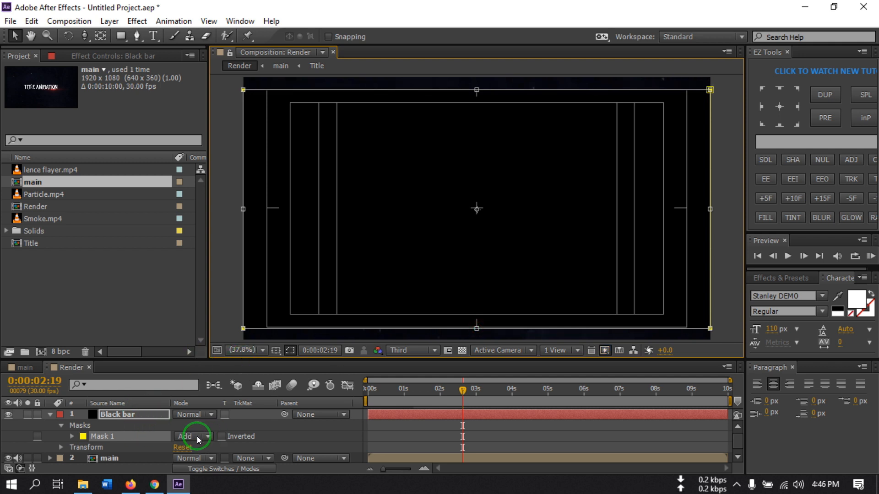
click(206, 364)
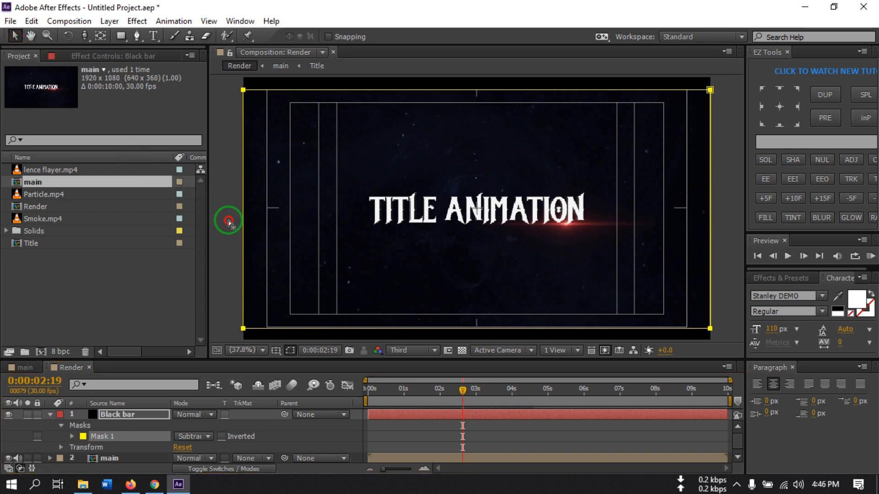
click(230, 238)
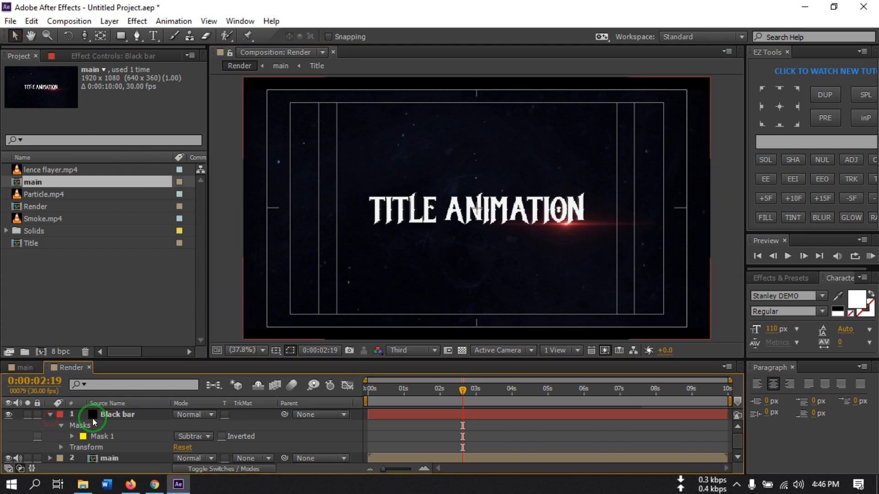
click(50, 415)
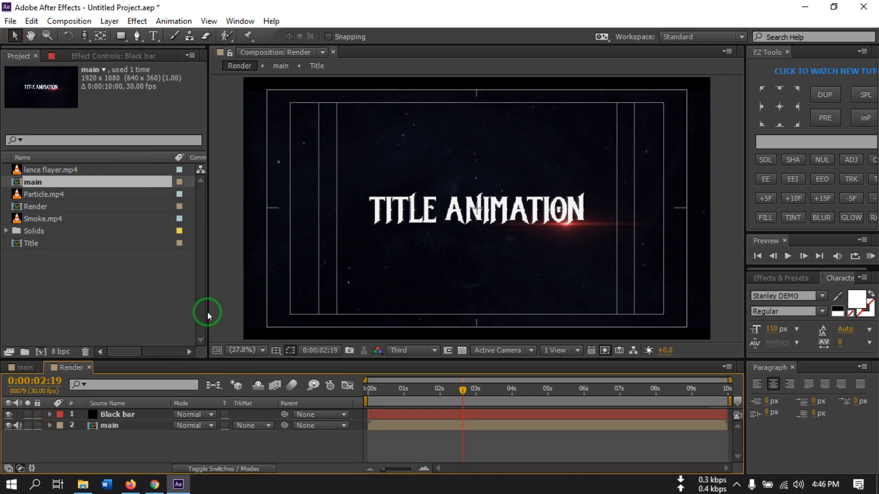
Step: Hide the Title/Action Safe guides in the Render composition view
click(227, 263)
click(275, 351)
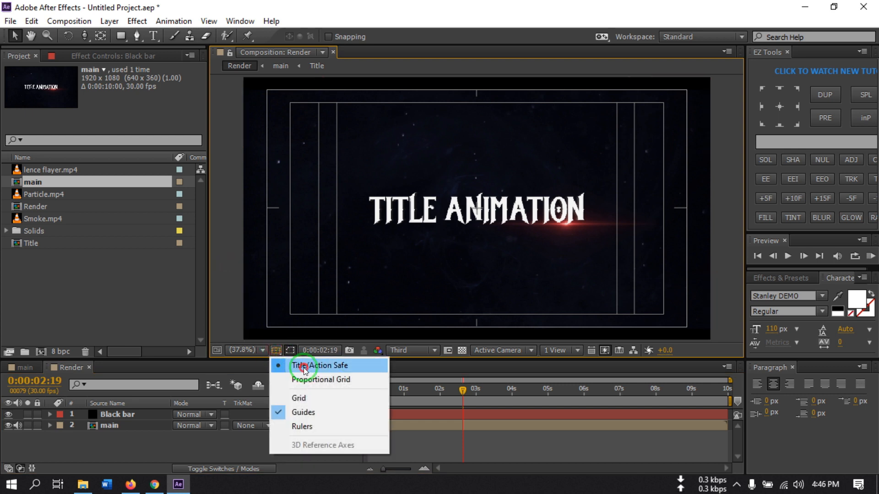
click(304, 370)
Step: End the work area at about 0:00:03:16, trim the Render composition to it and play back the result
drag(442, 394, 530, 394)
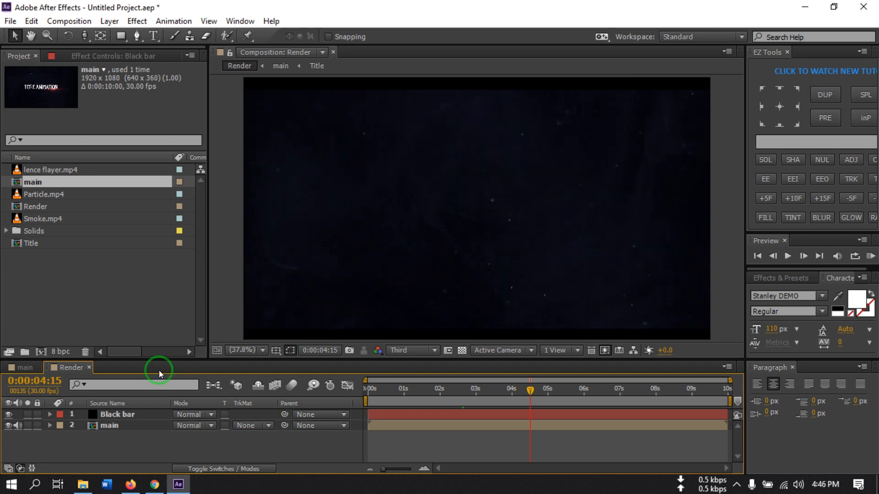
drag(529, 392, 504, 397)
drag(731, 401, 497, 402)
right_click(487, 406)
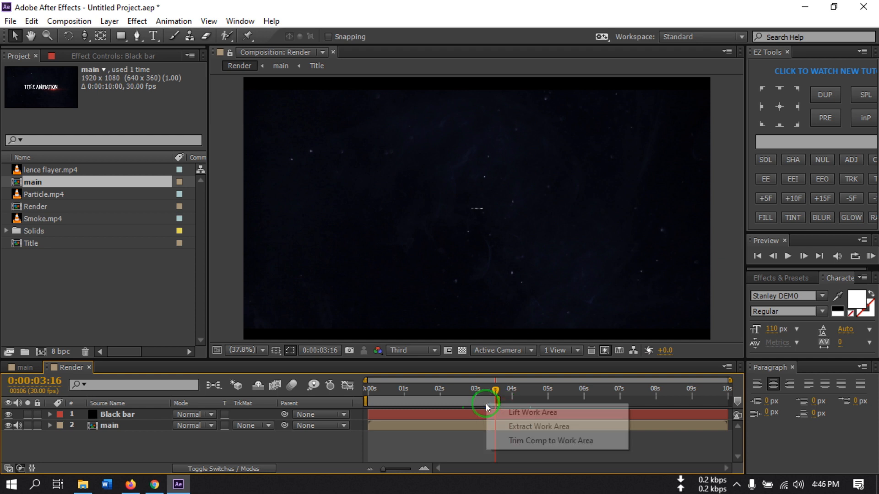
click(529, 441)
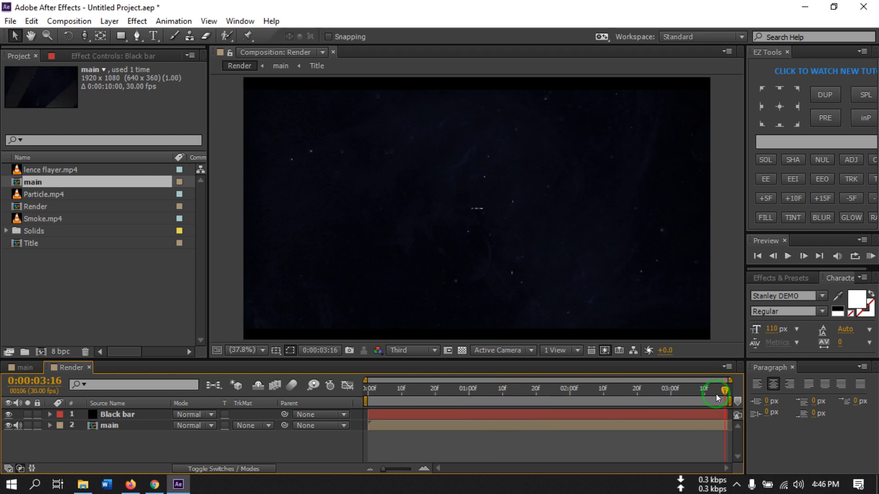
key(space)
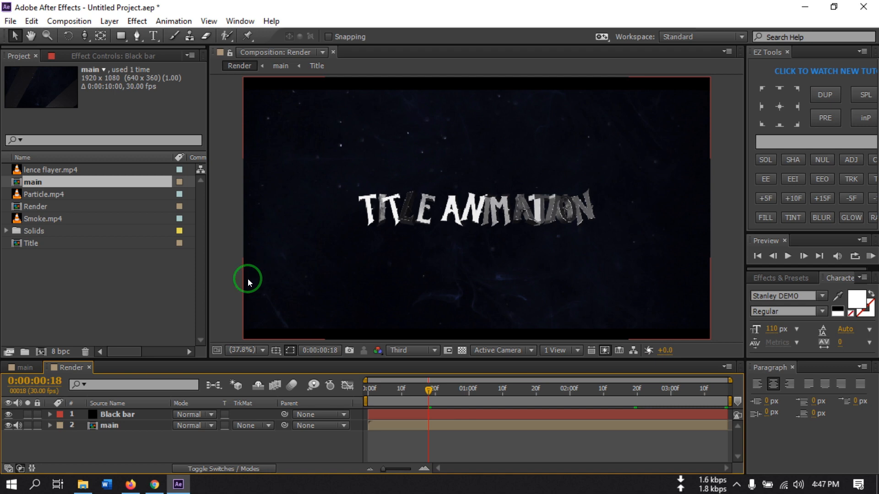
Step: Add the Render composition to the render queue and set its output module format to QuickTime
click(67, 27)
click(114, 133)
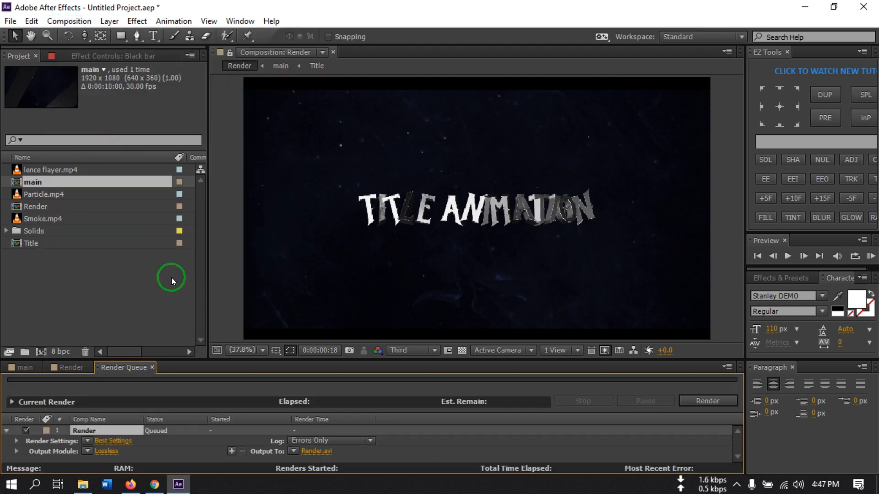
click(106, 452)
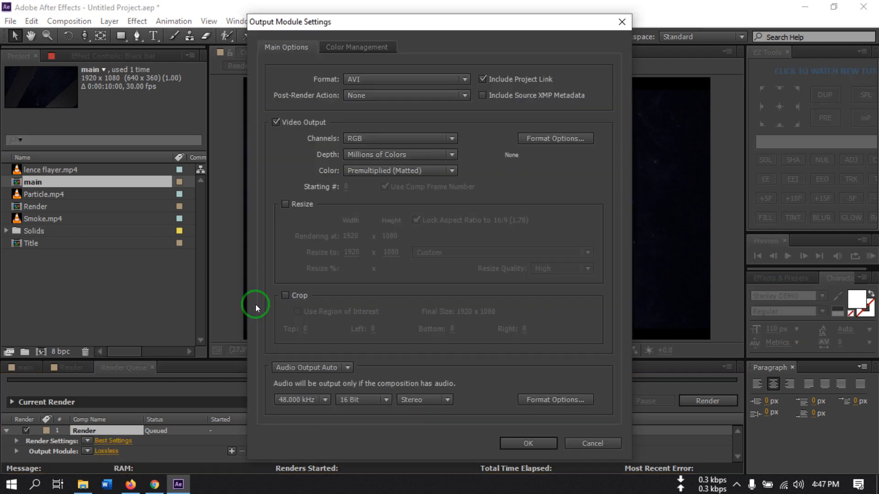
click(372, 82)
click(385, 267)
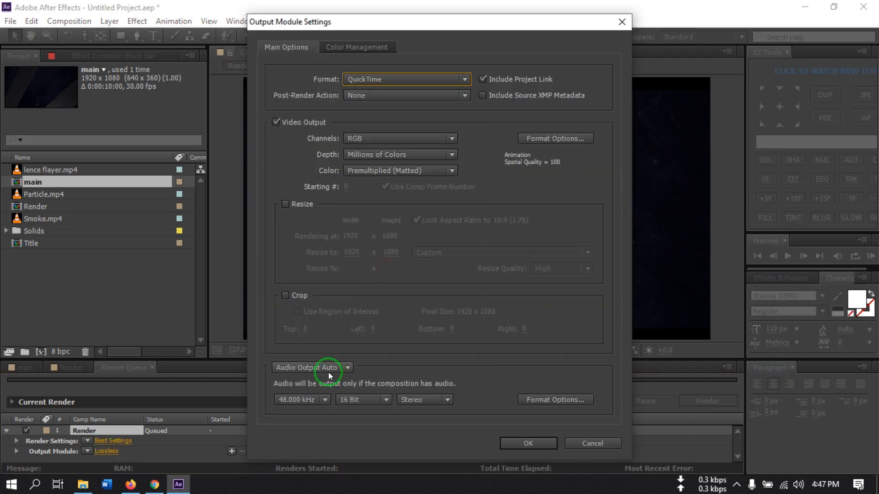
Step: Turn the audio output off, choose the H.264 video codec and accept the output module settings
click(328, 369)
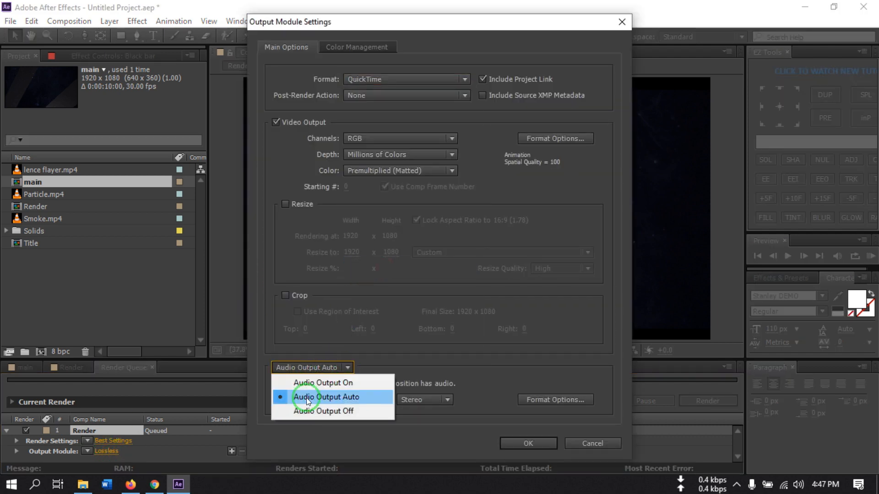
click(338, 411)
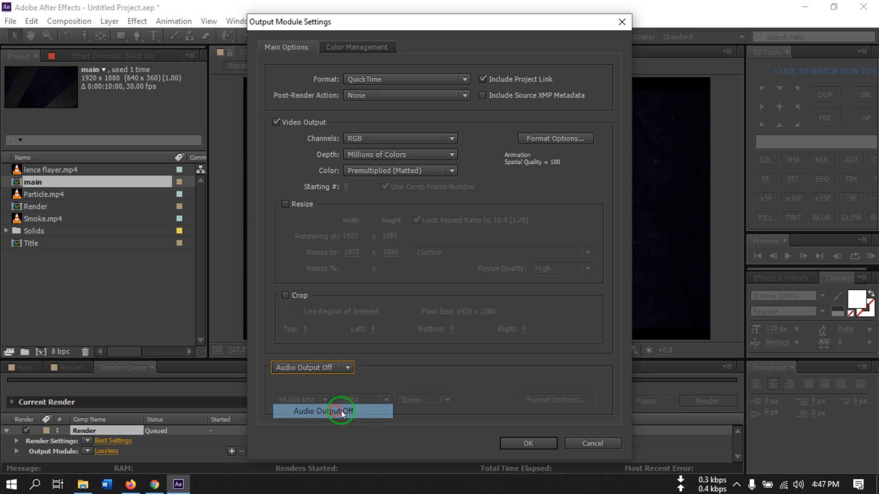
click(532, 137)
click(424, 105)
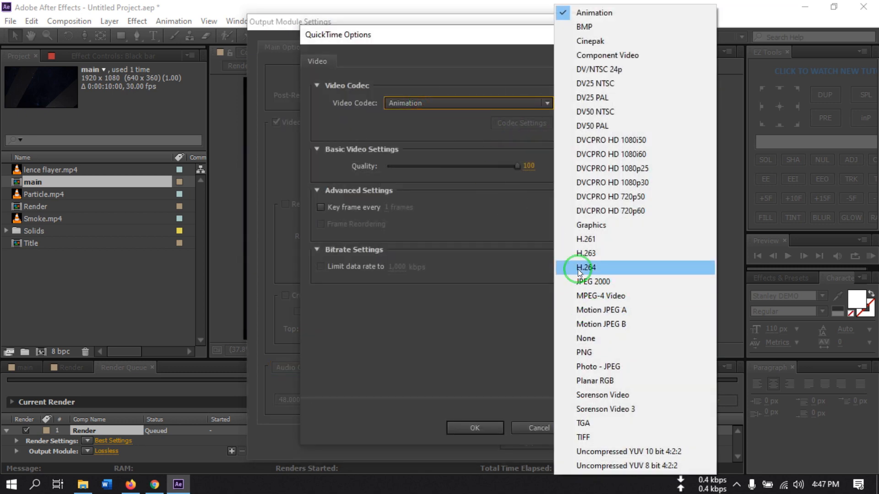
click(578, 267)
click(478, 426)
click(527, 444)
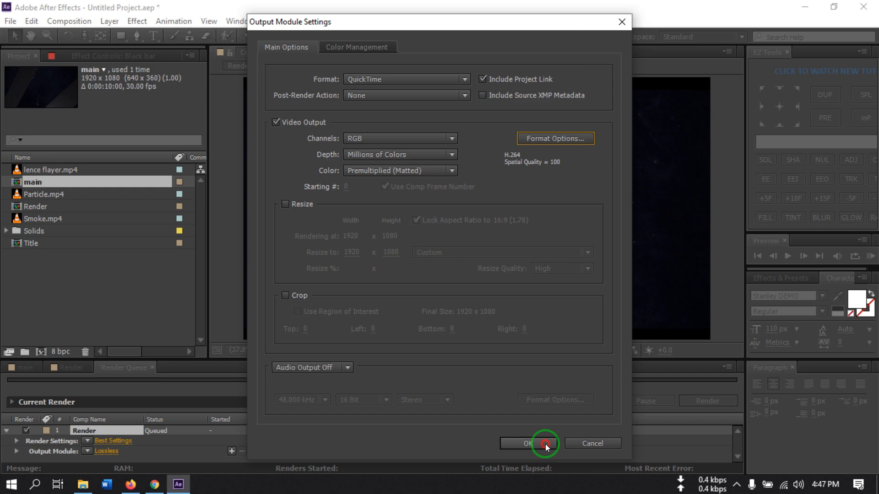
Step: Set the output movie to be saved on the Desktop as the QuickTime file Render
click(316, 451)
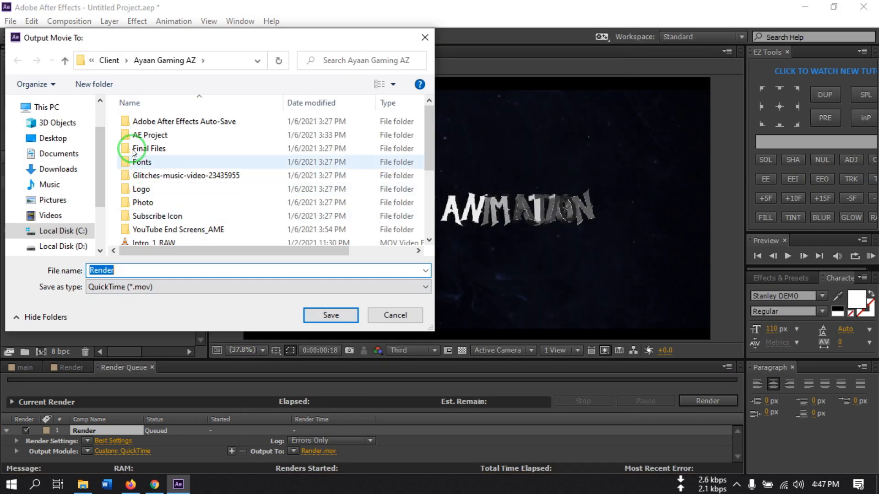
click(51, 137)
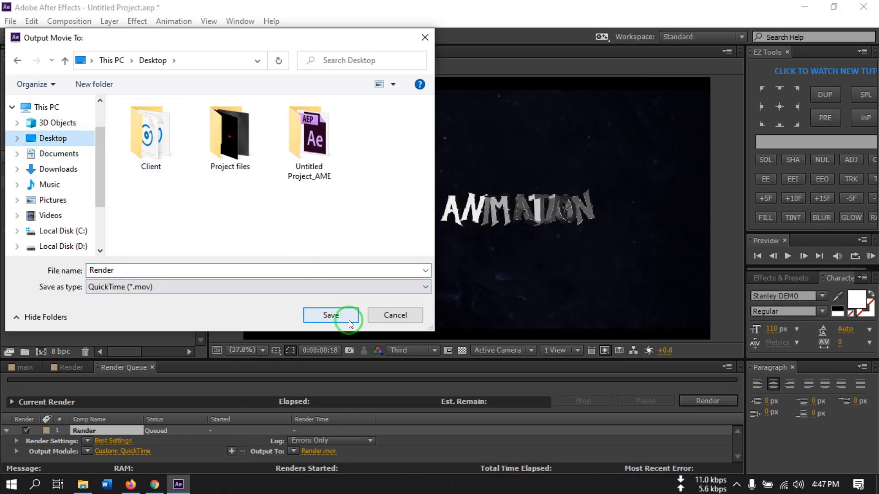
click(337, 316)
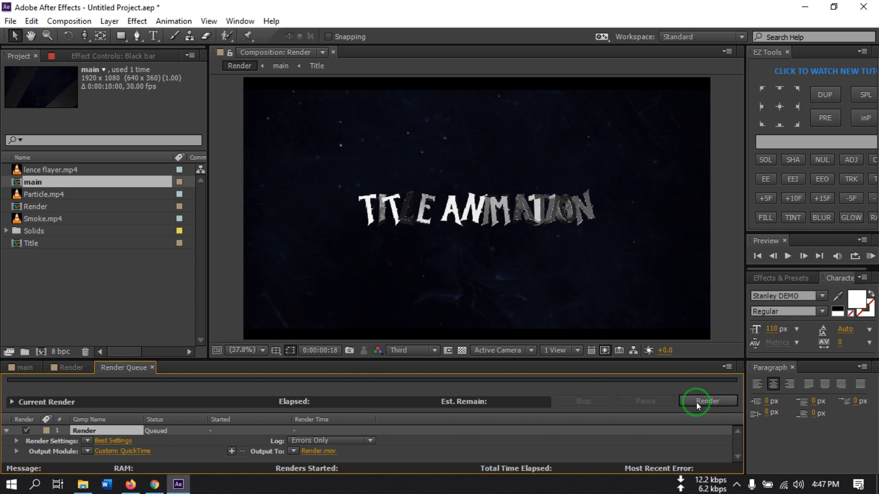
click(539, 314)
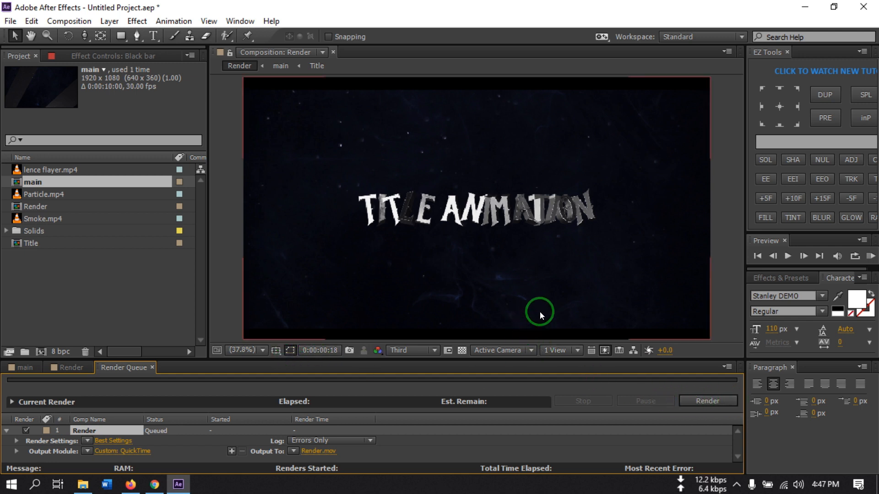